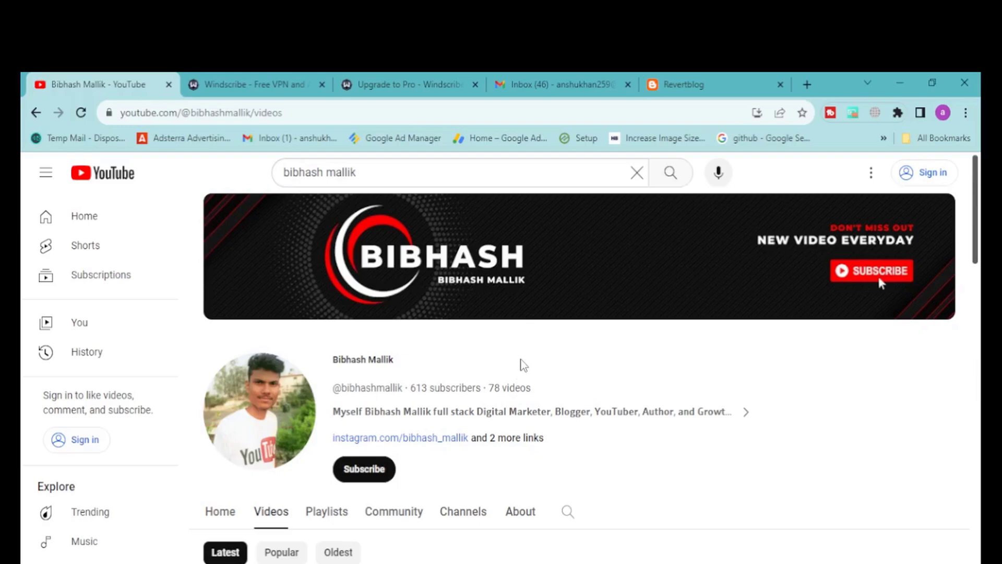
- Switch from the YouTube channel page to the Windscribe homepage tab
left_click(270, 84)
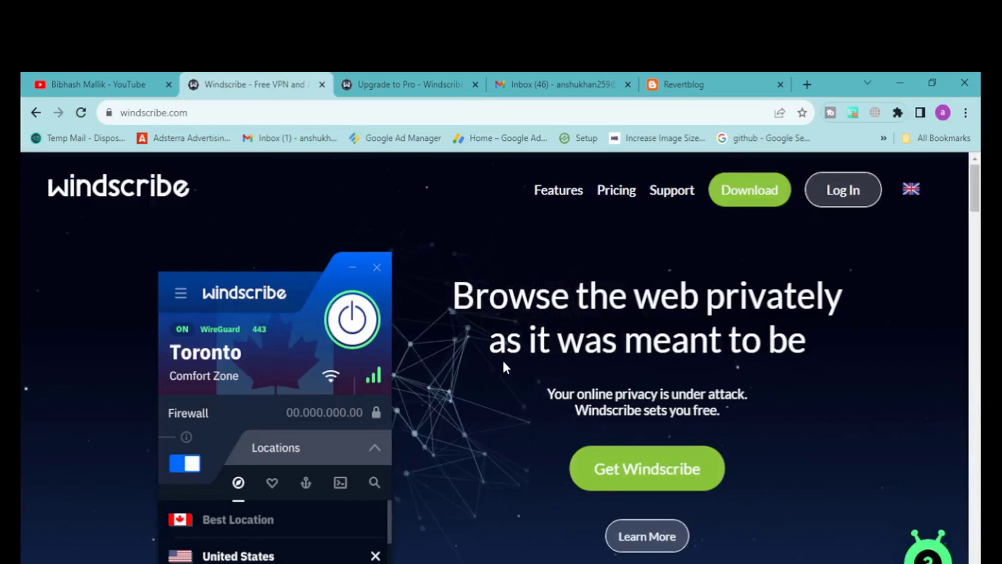
scroll(504, 358, "down", 2)
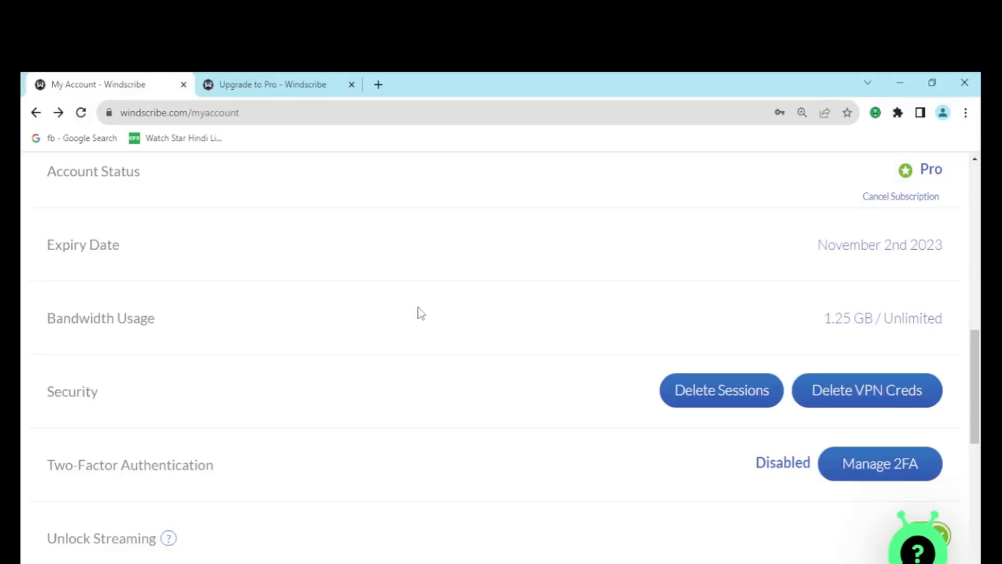
scroll(417, 312, "up", 5)
scroll(417, 312, "up", 4)
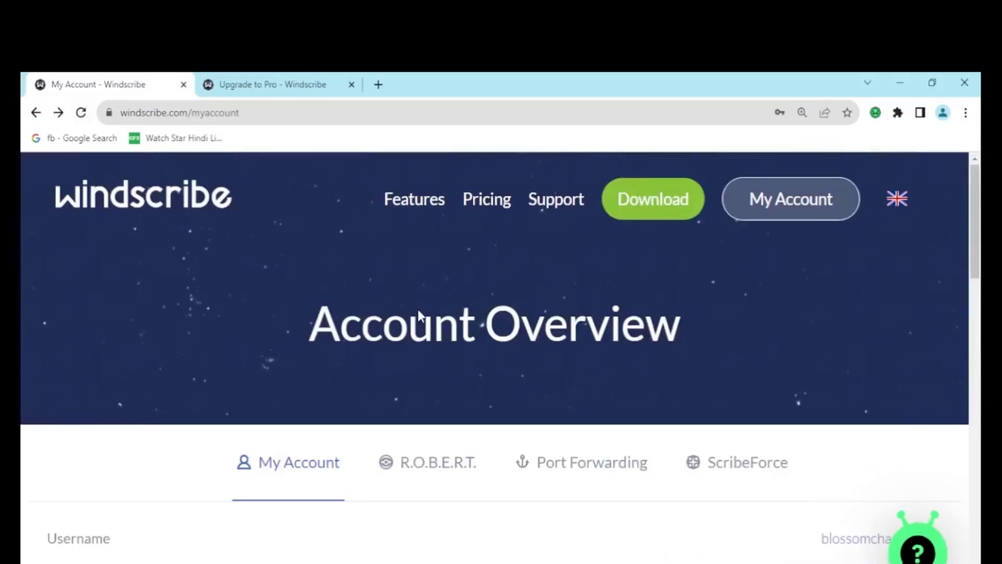
scroll(696, 318, "down", 2)
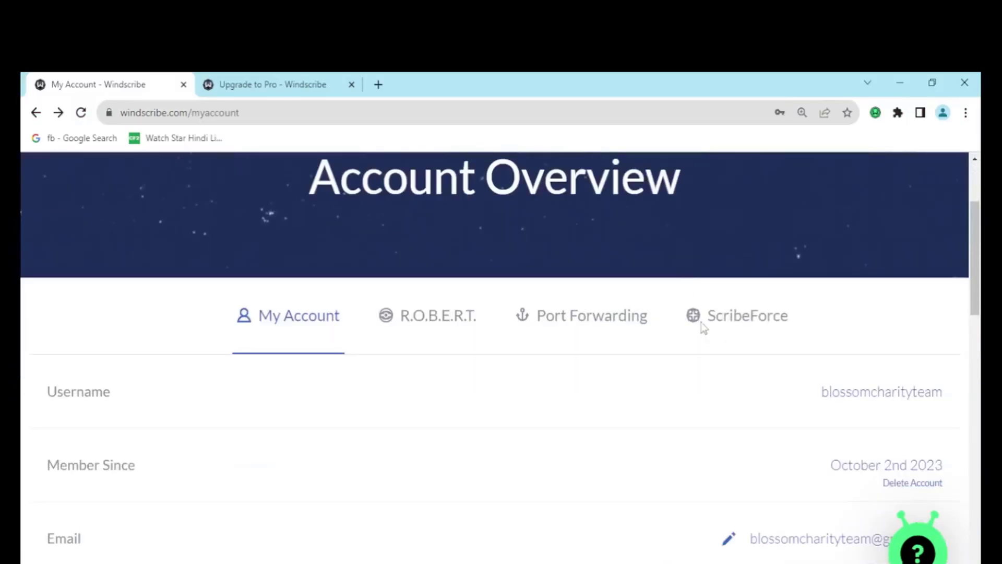
scroll(556, 423, "down", 1)
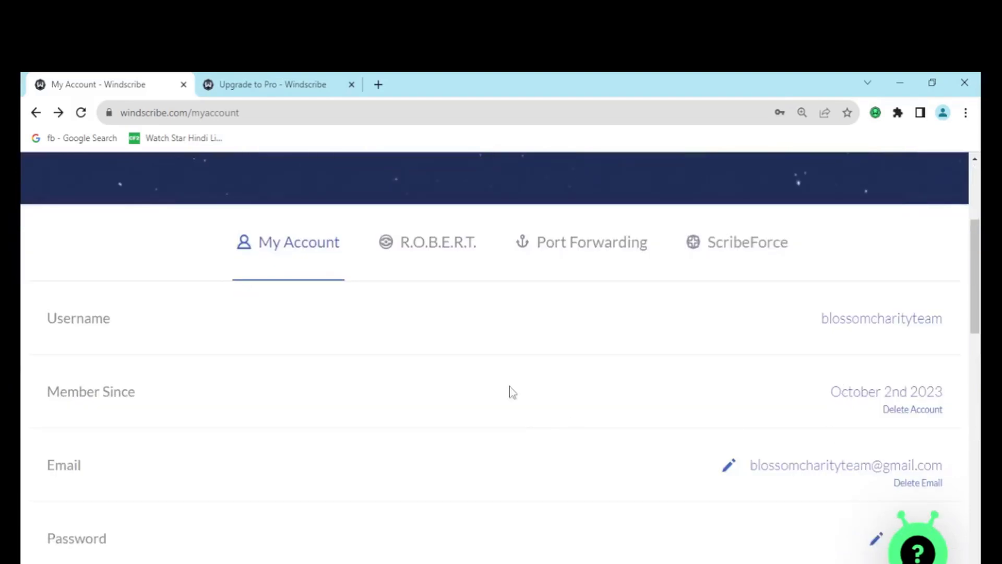
- Highlight the Member Since date and the November 2nd 2023 expiry date
triple_click(862, 394)
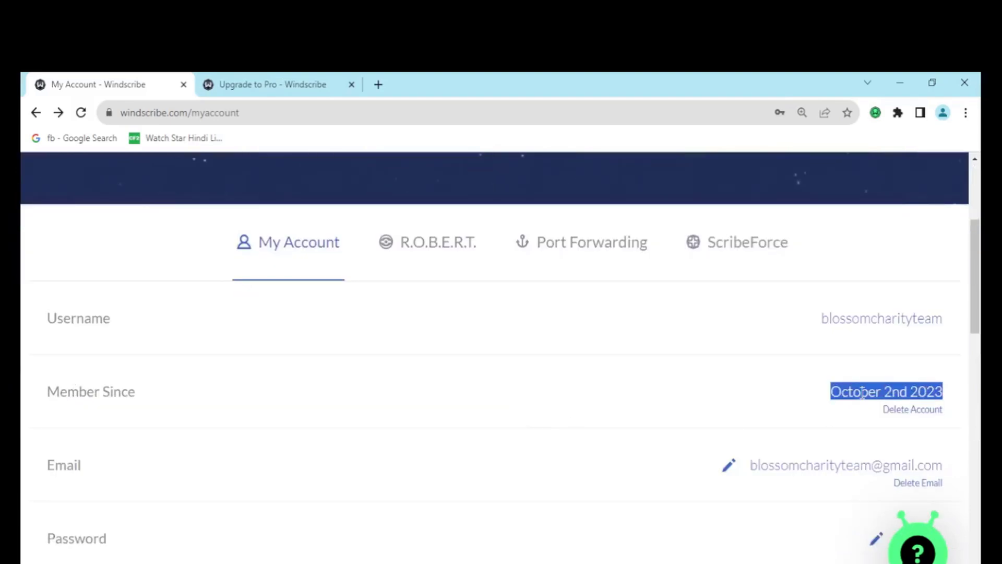
scroll(824, 403, "down", 1)
scroll(826, 405, "down", 1)
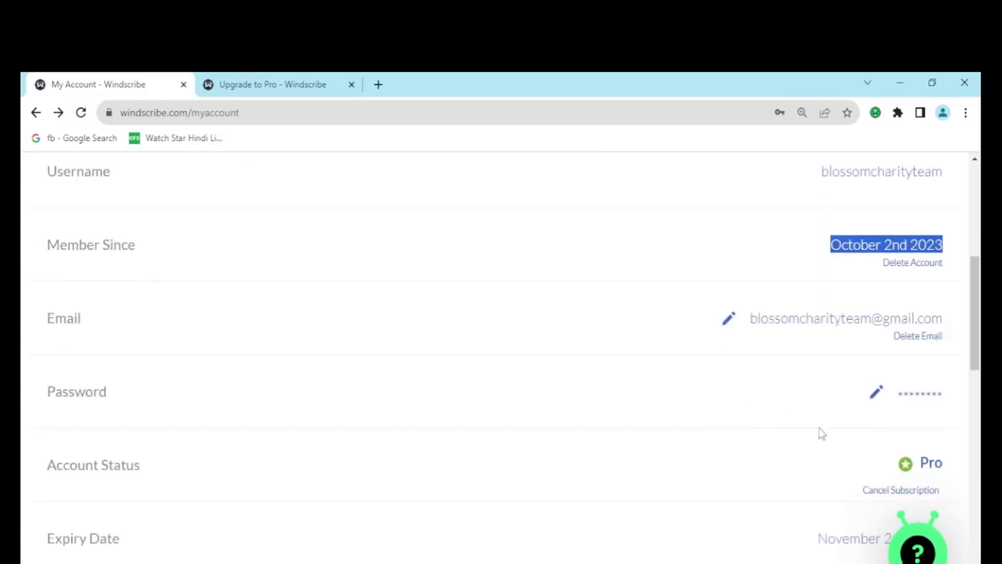
scroll(819, 432, "down", 1)
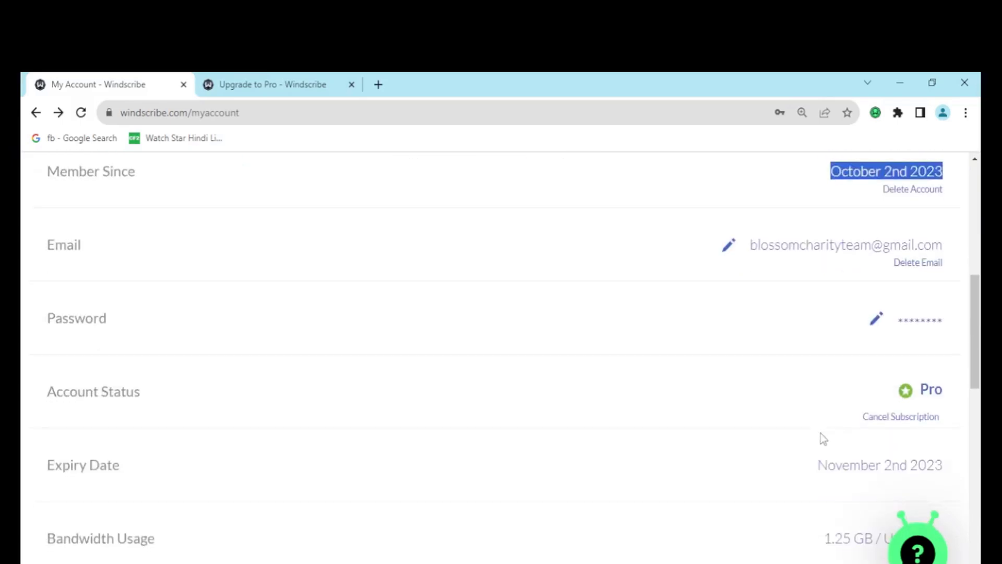
double_click(859, 465)
triple_click(858, 465)
double_click(888, 465)
triple_click(888, 465)
scroll(832, 458, "up", 2)
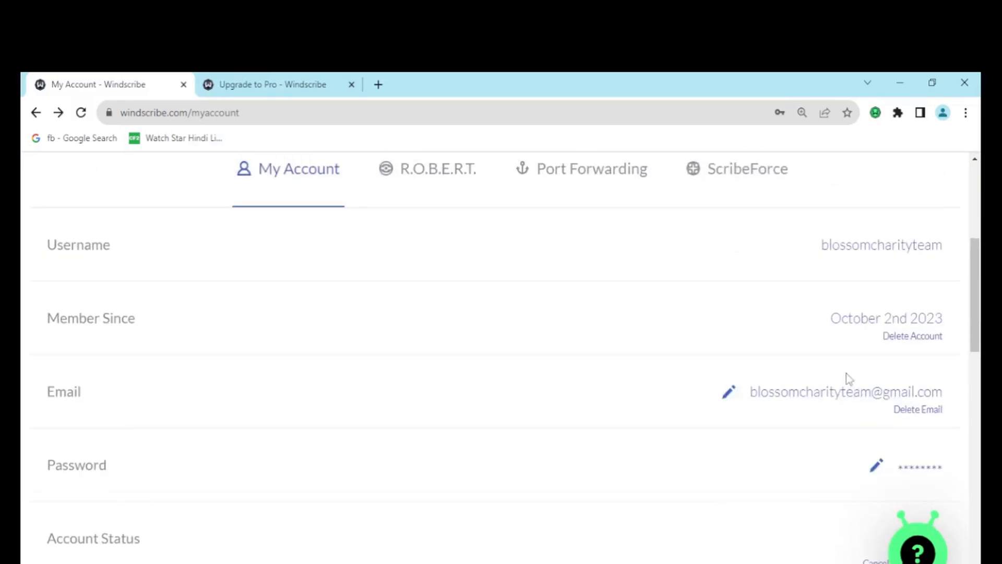
double_click(850, 318)
- Reload the account overview, then highlight the Account Status row and clear the selection
left_click(81, 112)
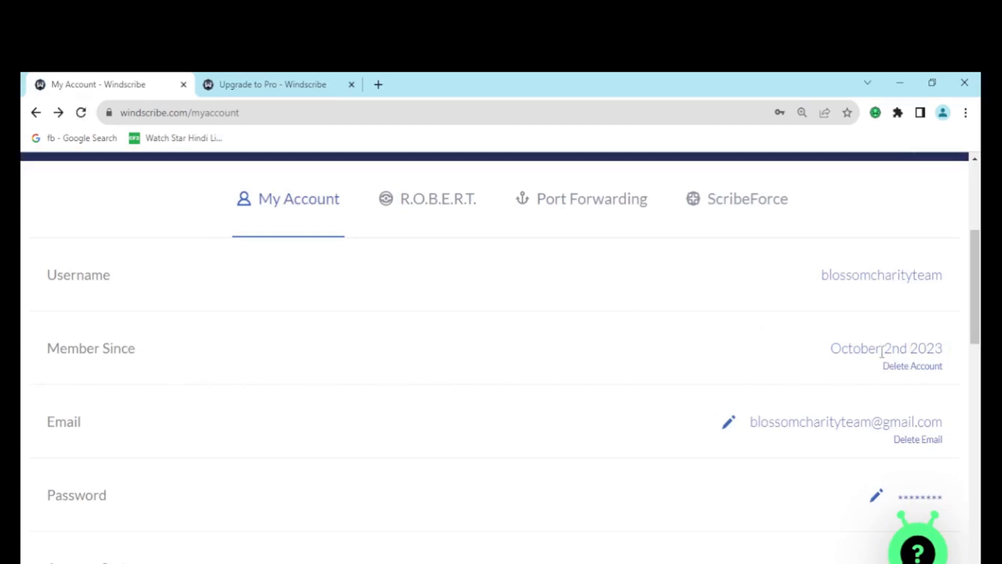
scroll(869, 341, "down", 3)
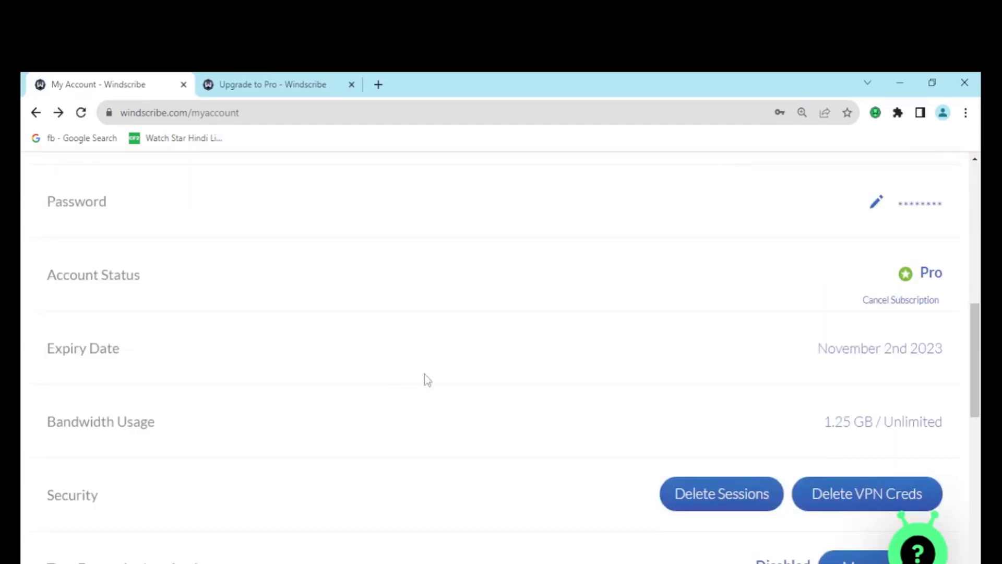
scroll(864, 354, "up", 1)
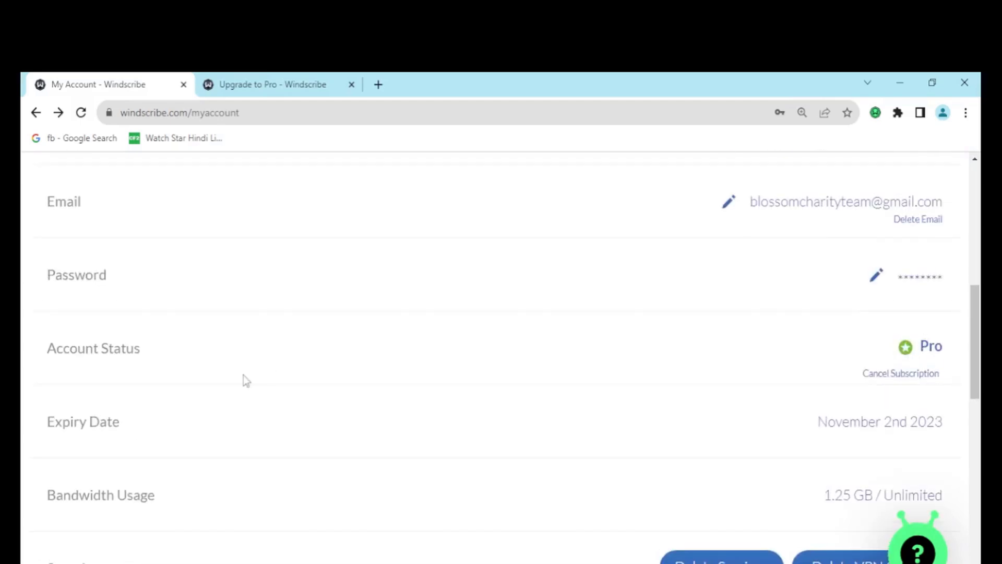
left_click_drag(39, 350, 624, 352)
left_click(912, 353)
- Open the extension listing's windscribe.com link in a new tab and switch to it
left_click(255, 85)
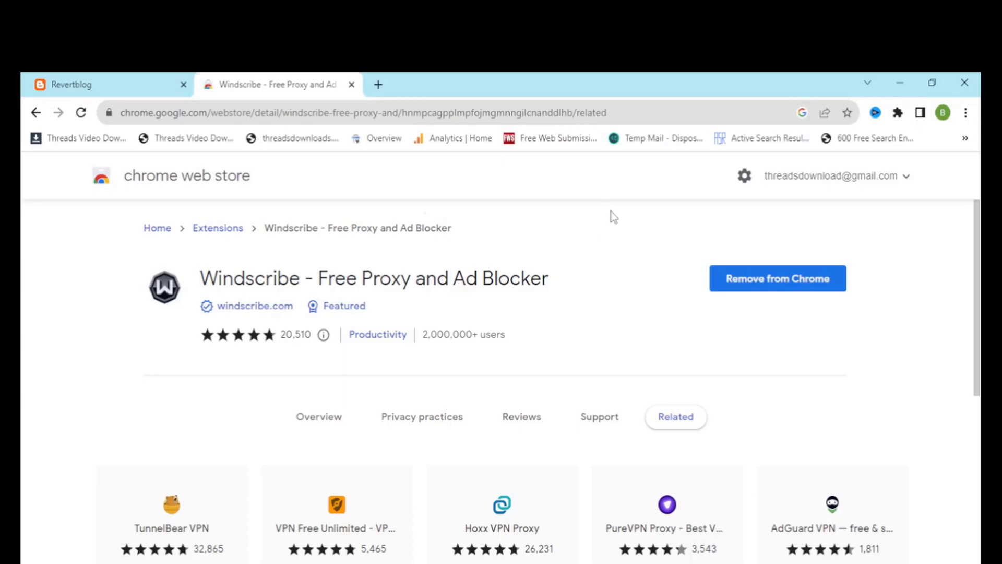
right_click(249, 313)
left_click(260, 320)
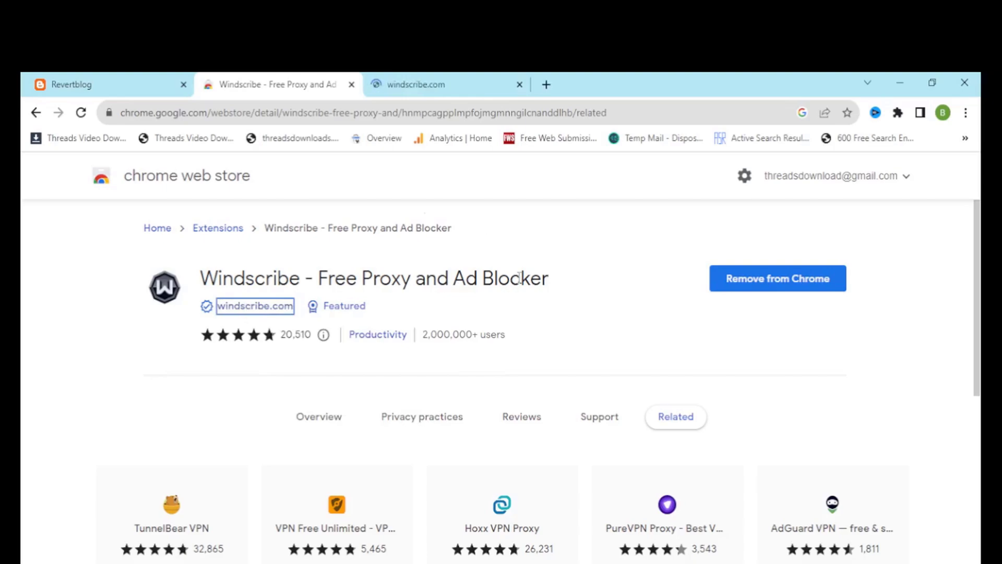
left_click(462, 84)
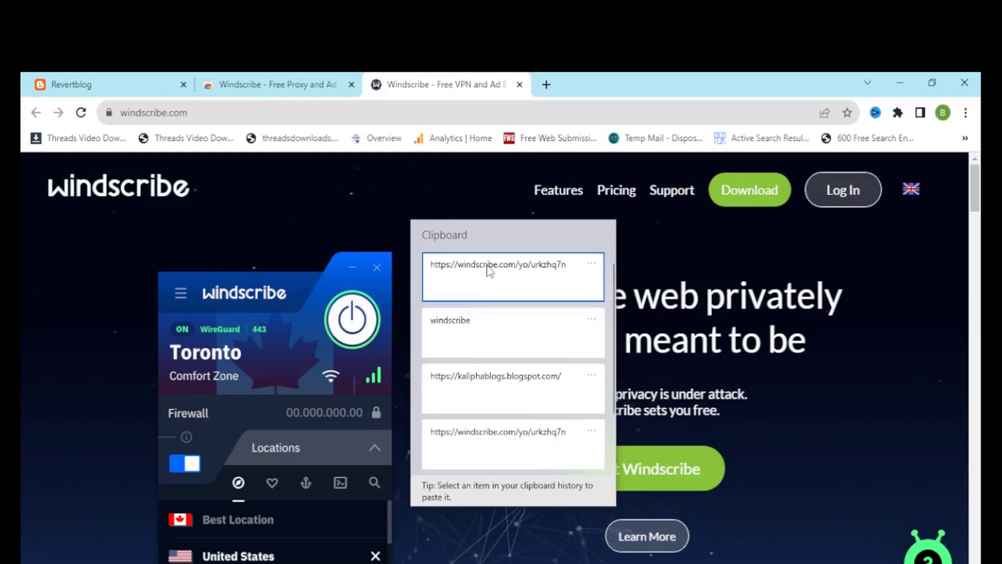
- Paste the windscribe.com/yo/urkzhq7n referral link into a fresh tab and load it
left_click(487, 268)
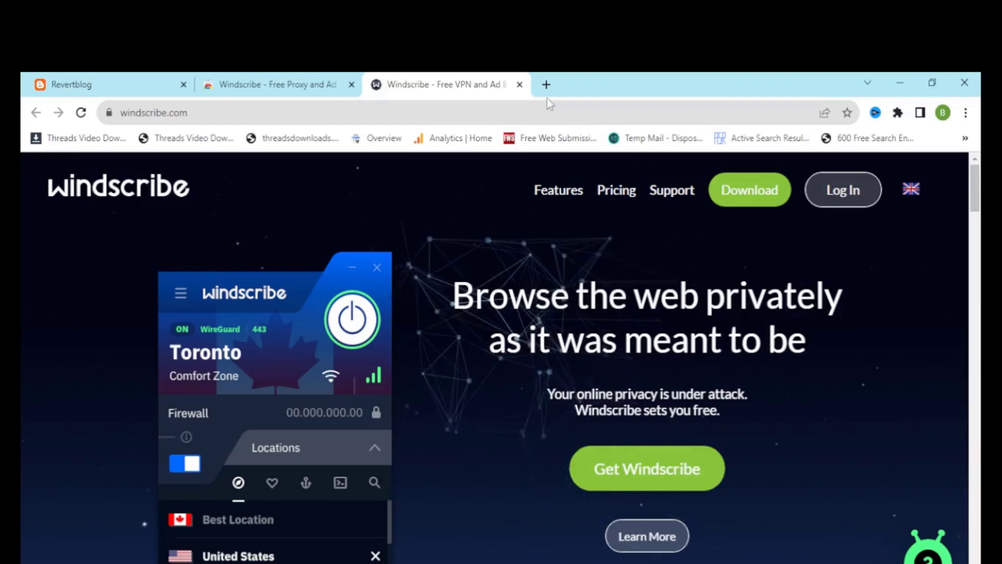
left_click(546, 84)
right_click(262, 118)
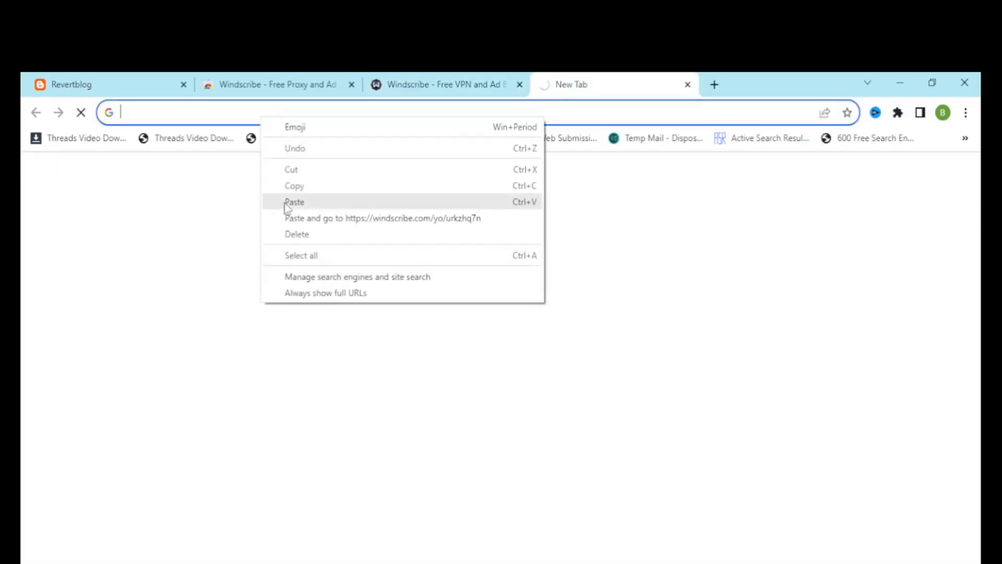
left_click(290, 218)
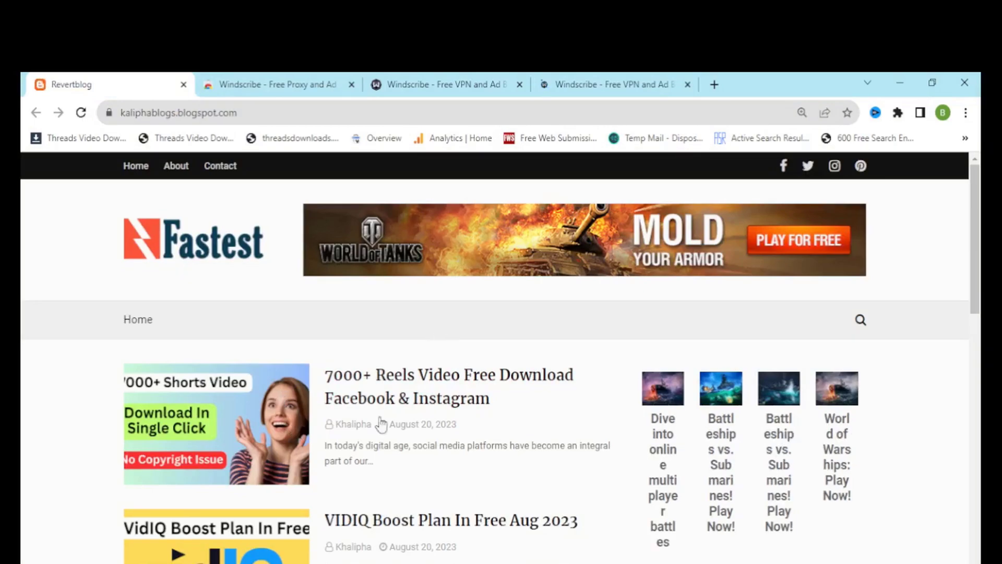
- Switch to the referral-link Windscribe tab and close the older Windscribe tab
left_click(611, 84)
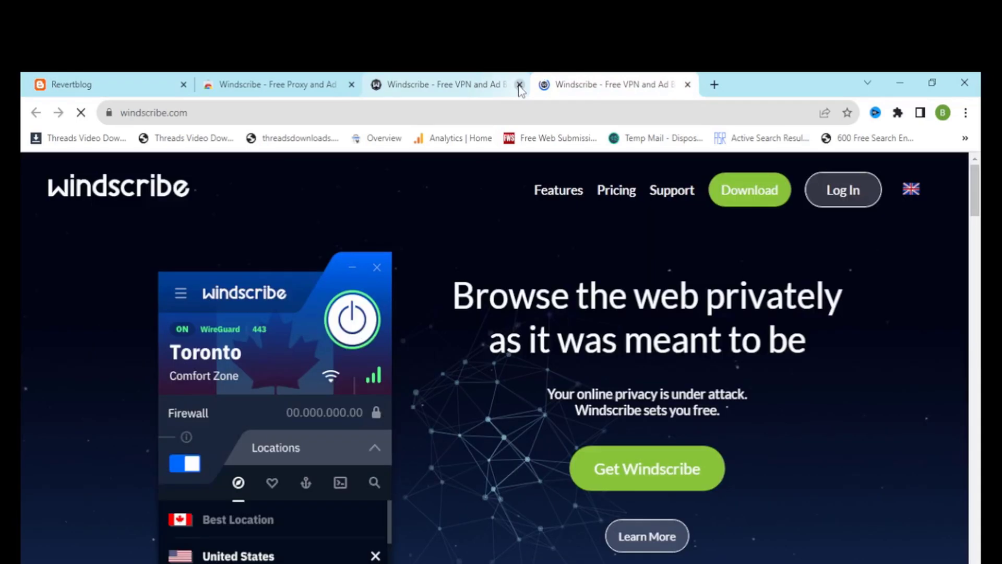
left_click(520, 84)
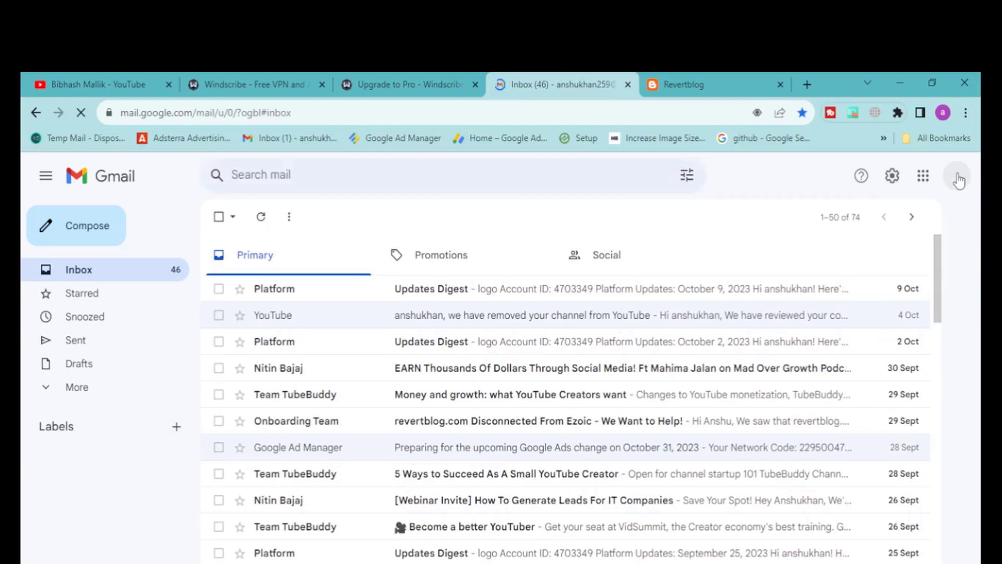
- Show the Gmail account details and select the signed-in email address
left_click(957, 178)
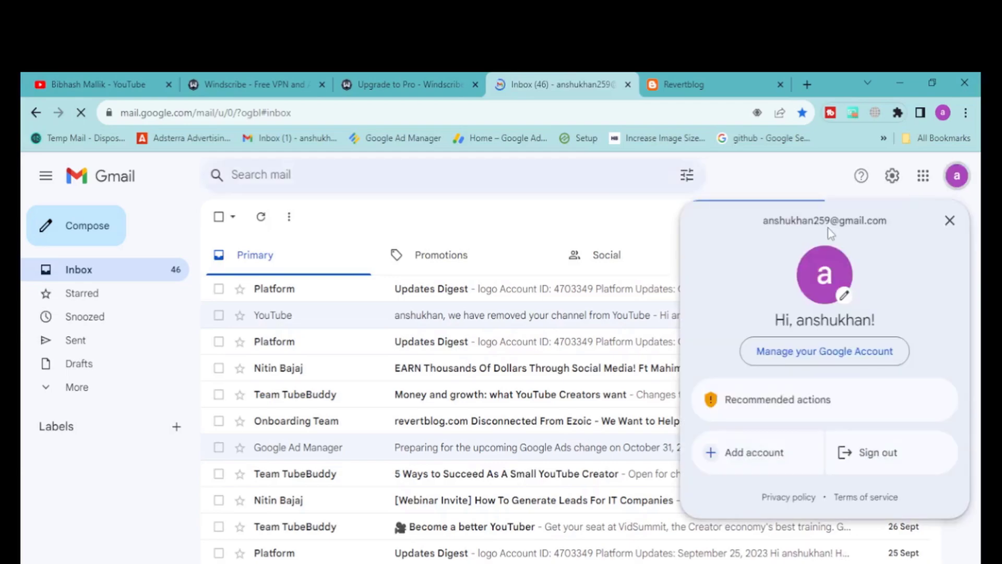
triple_click(807, 219)
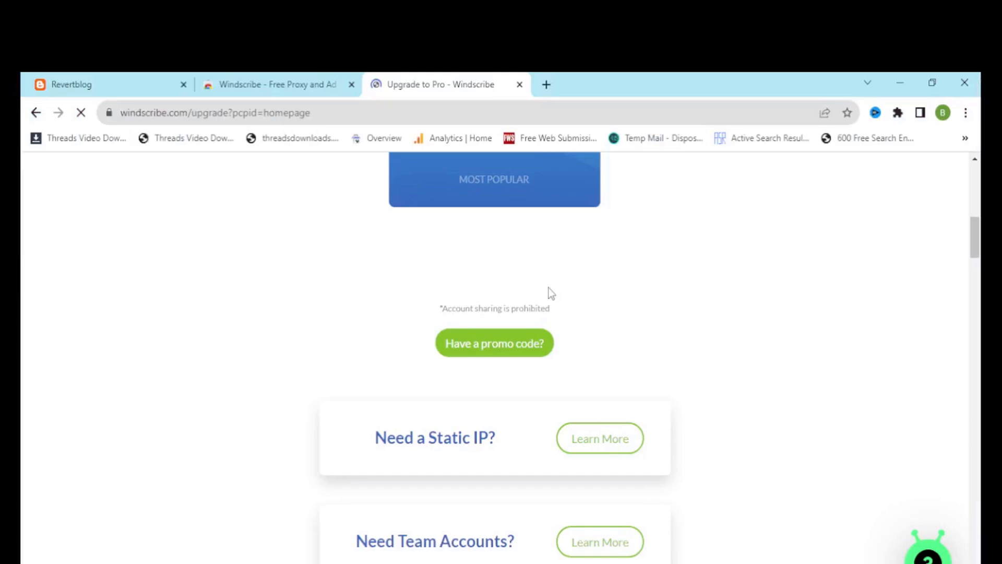
scroll(549, 293, "up", 3)
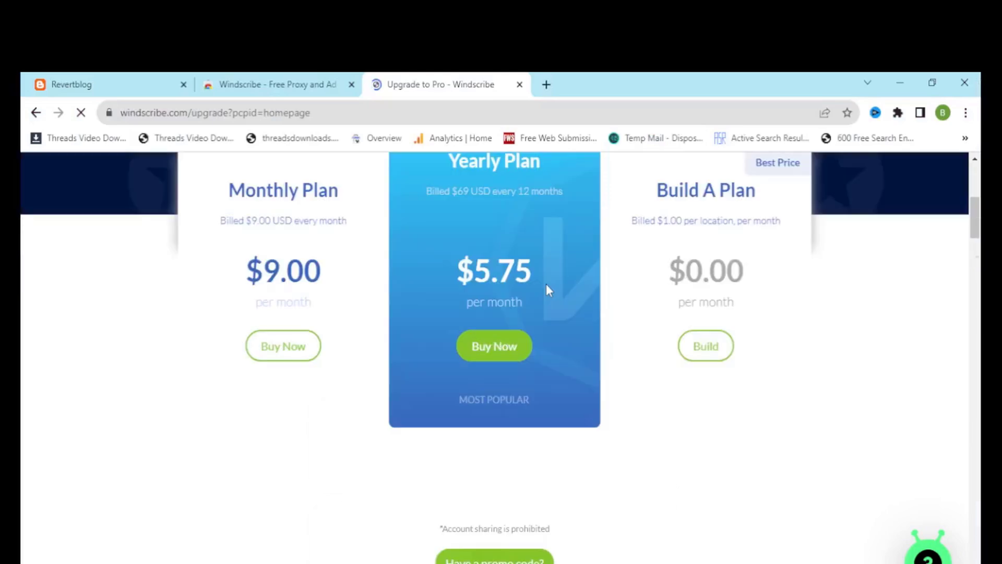
scroll(548, 289, "down", 3)
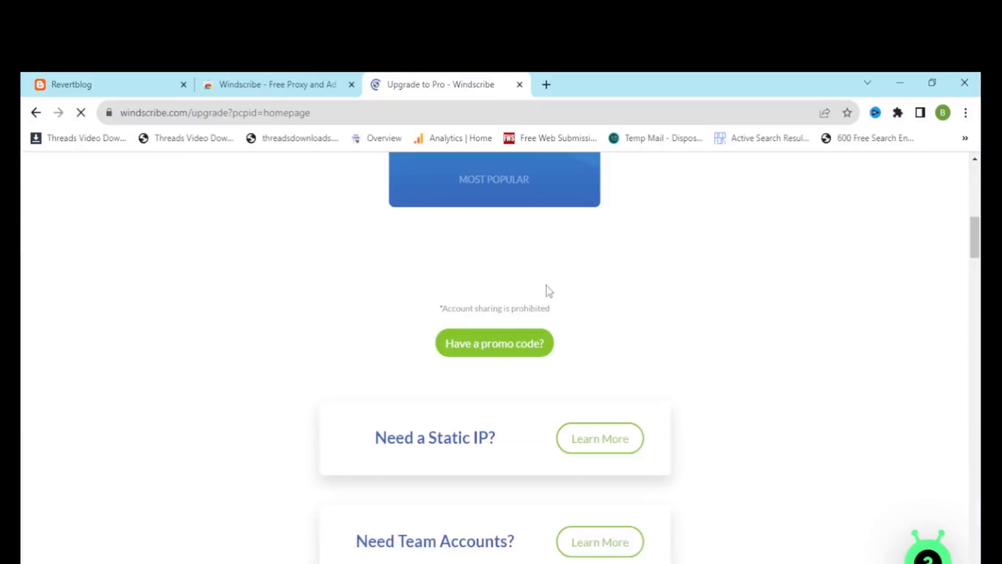
scroll(672, 284, "up", 8)
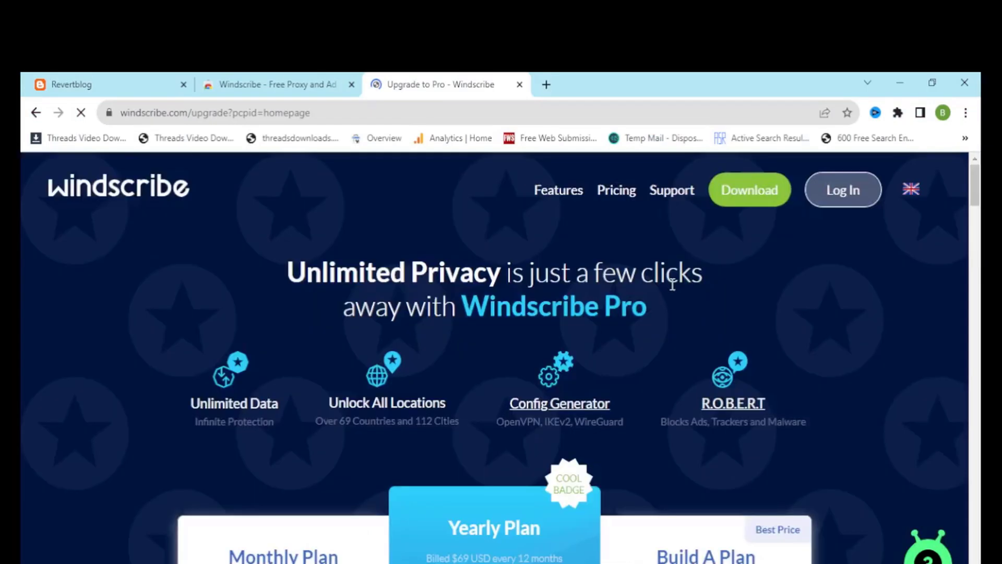
mouse_move(842, 191)
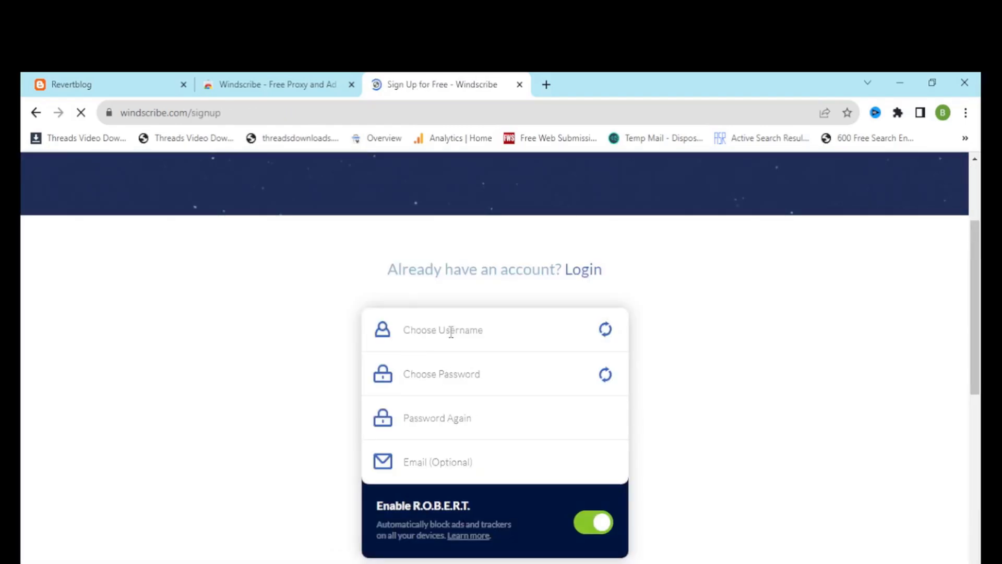
right_click(430, 337)
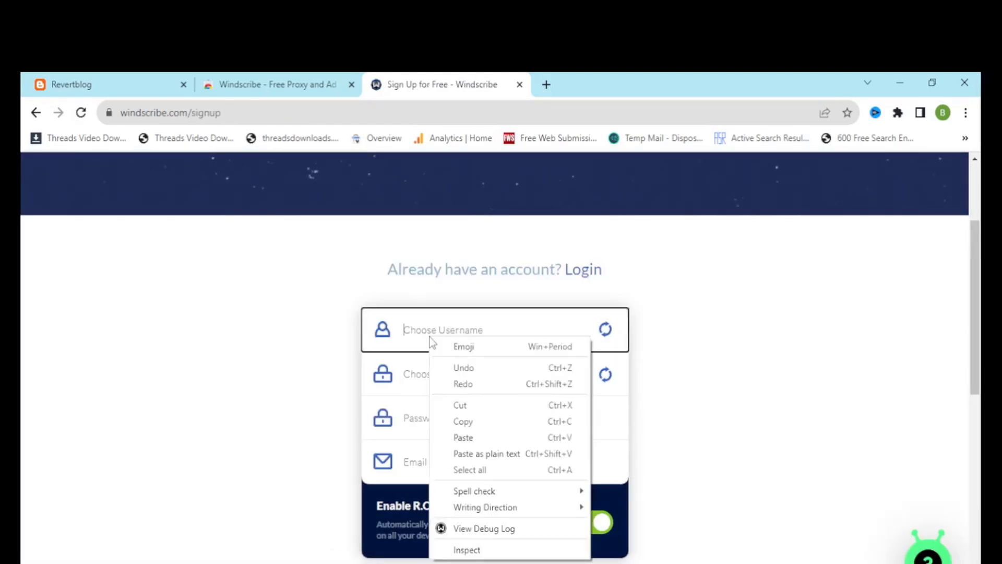
left_click(463, 437)
scroll(472, 261, "down", 1)
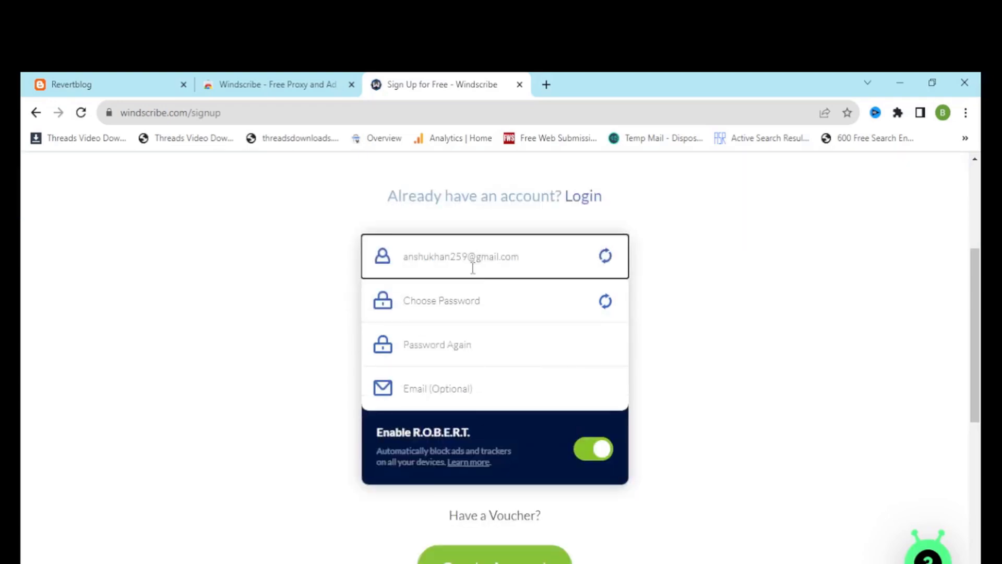
left_click_drag(469, 256, 523, 257)
key("BackSpace")
left_click(429, 303)
left_click(466, 332)
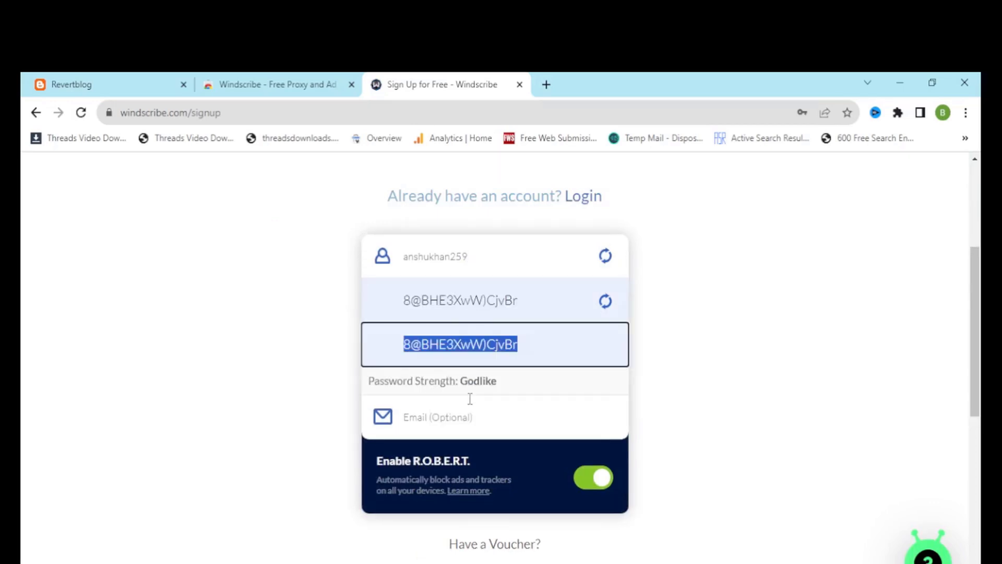
- Paste the email into the email field and open the voucher code field
left_click(430, 416)
right_click(424, 421)
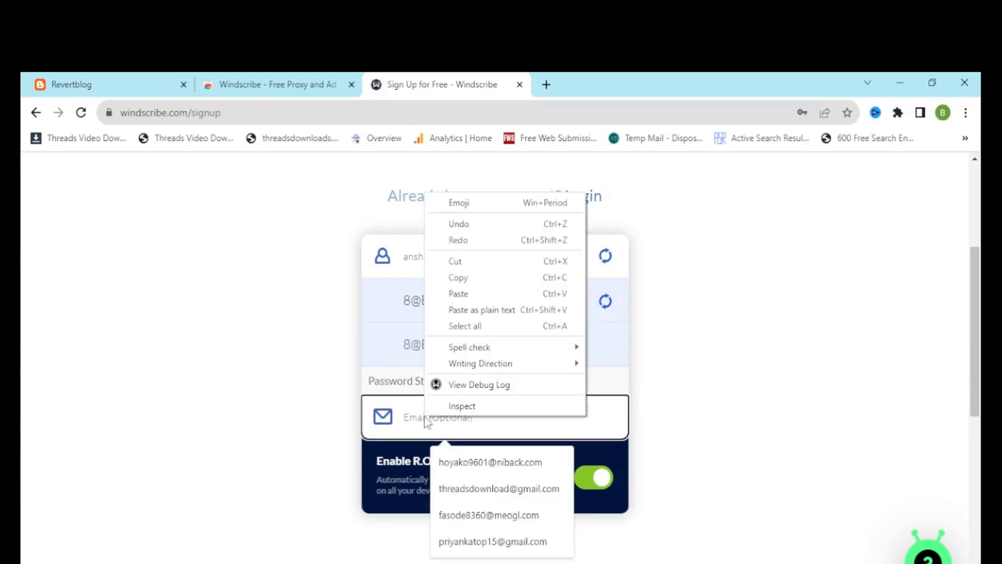
left_click(458, 294)
scroll(302, 395, "down", 1)
scroll(375, 400, "down", 1)
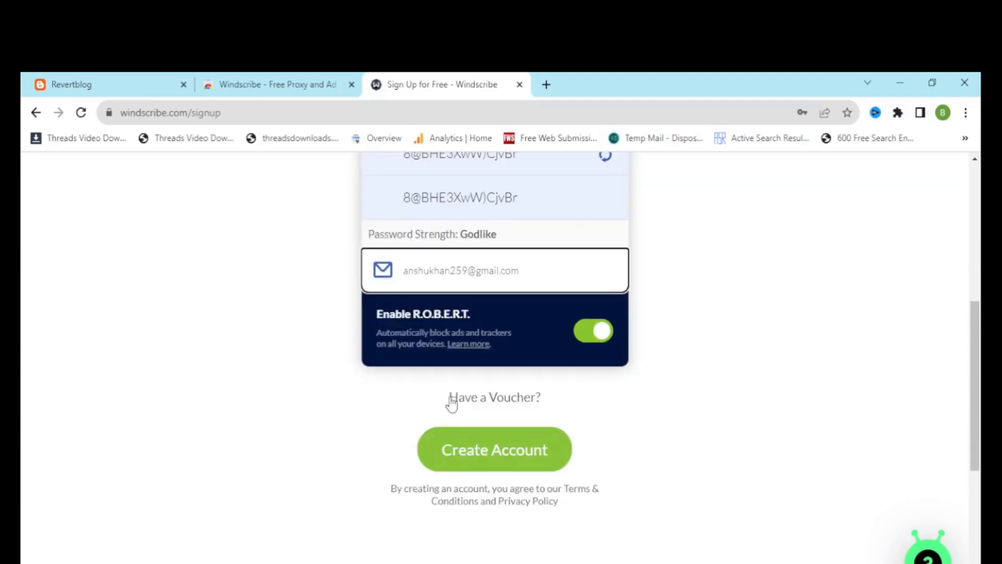
left_click(485, 398)
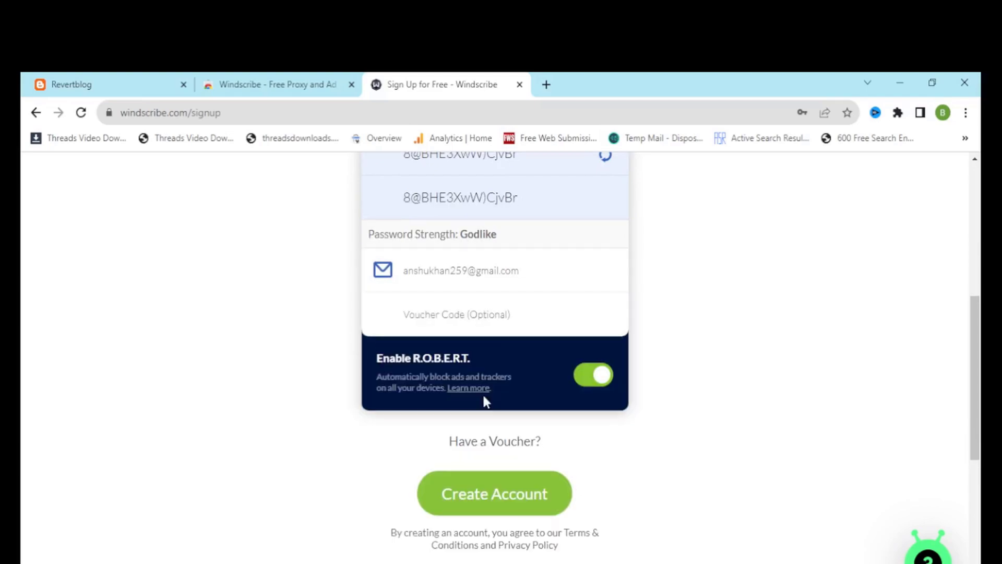
left_click(438, 318)
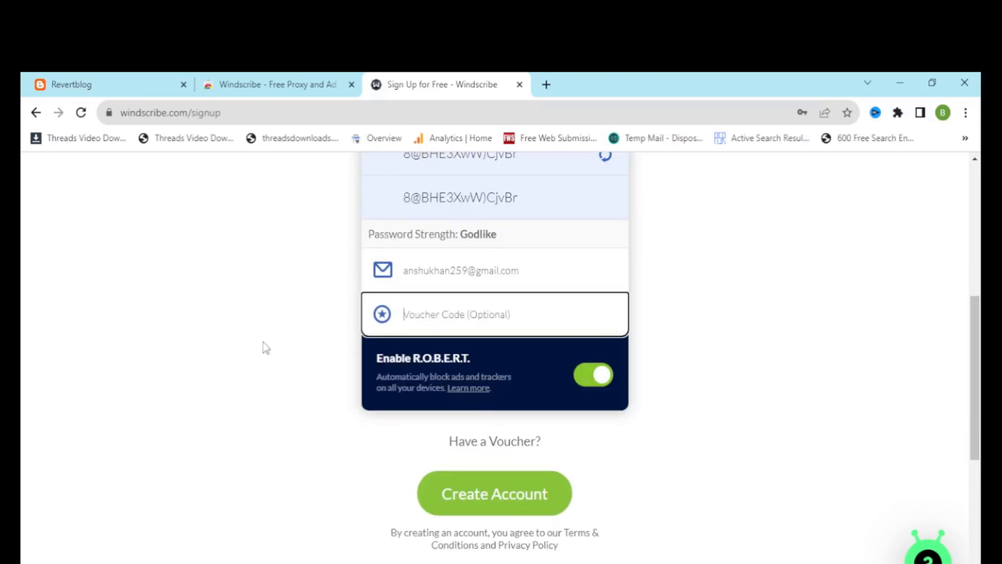
- Get the SECRETM8 voucher code from the Revertblog tab and enter it on the sign-up form
left_click(124, 74)
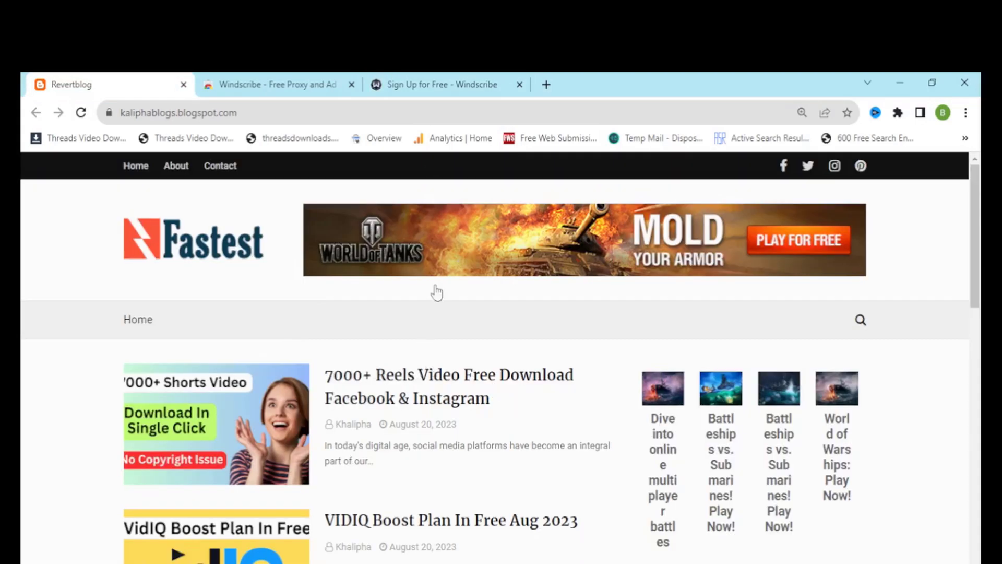
left_click(415, 84)
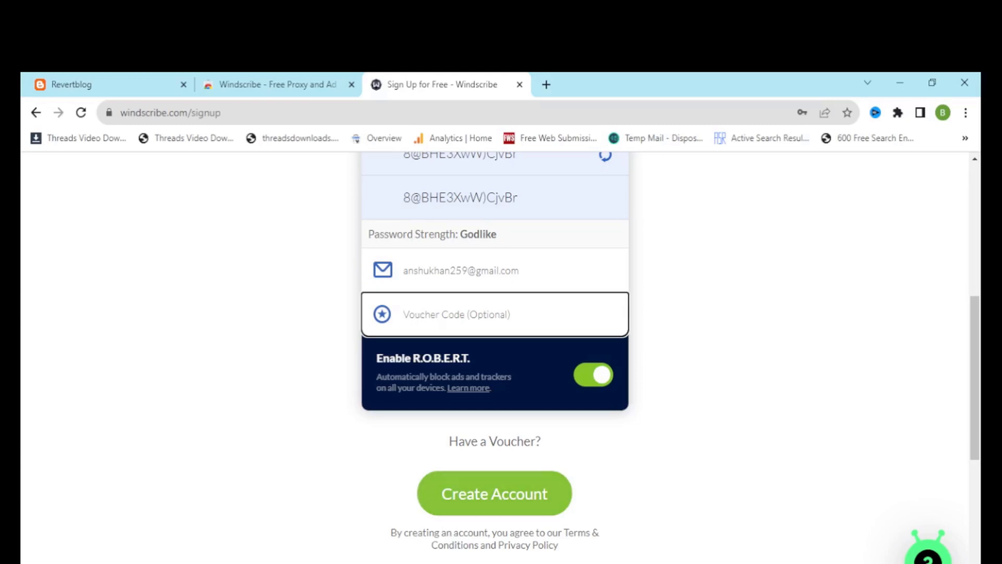
key("alt+Tab")
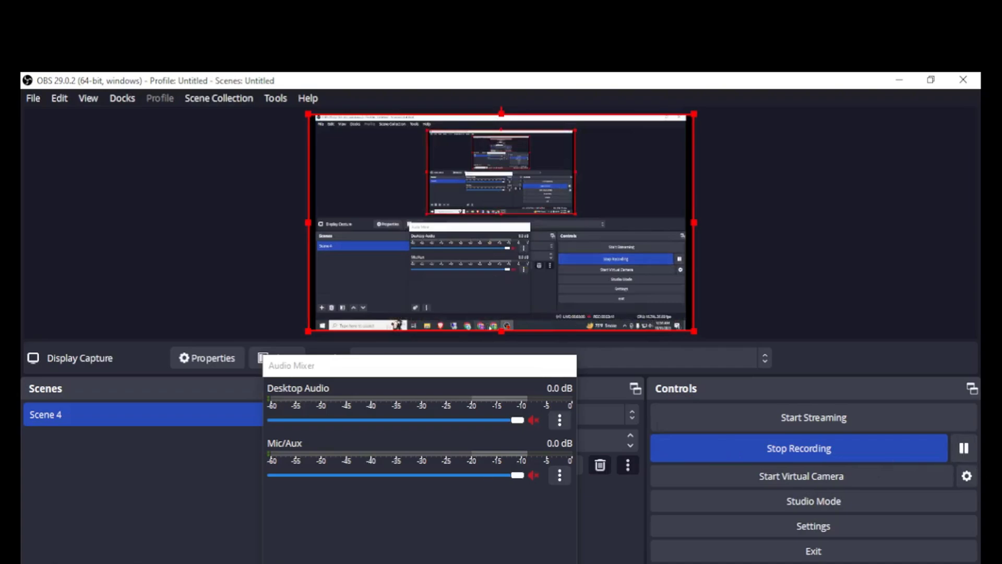
key("alt+Tab")
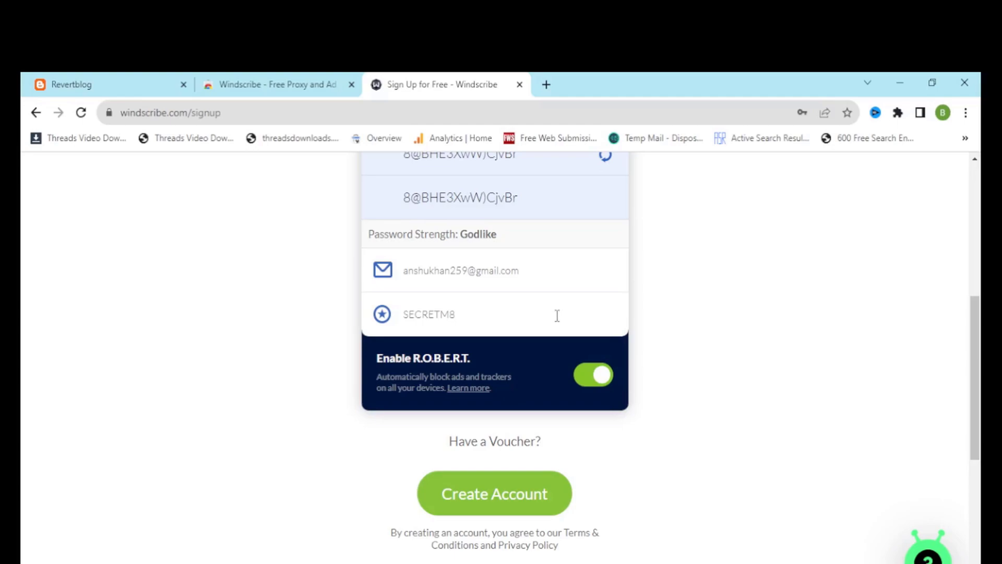
left_click(70, 84)
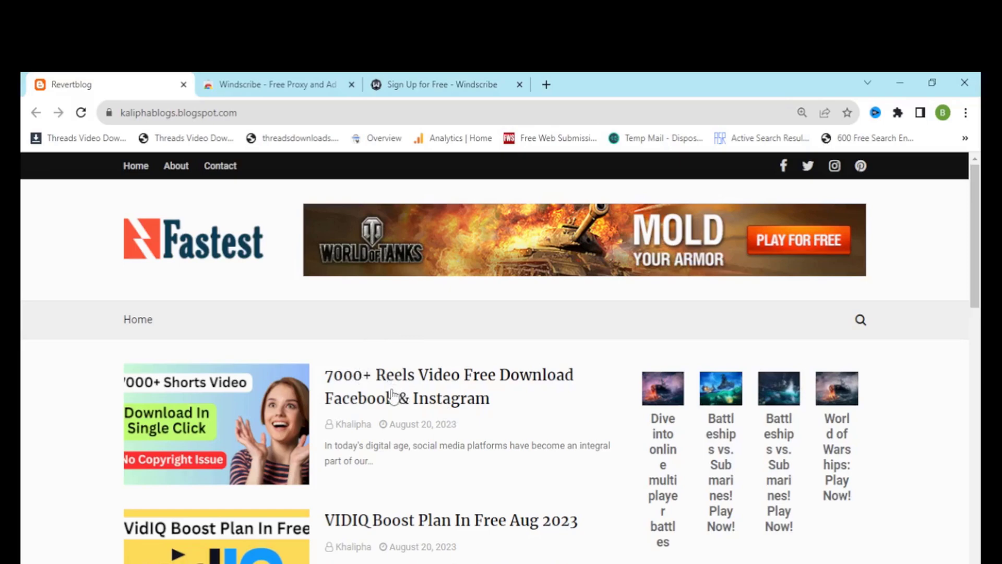
left_click(407, 80)
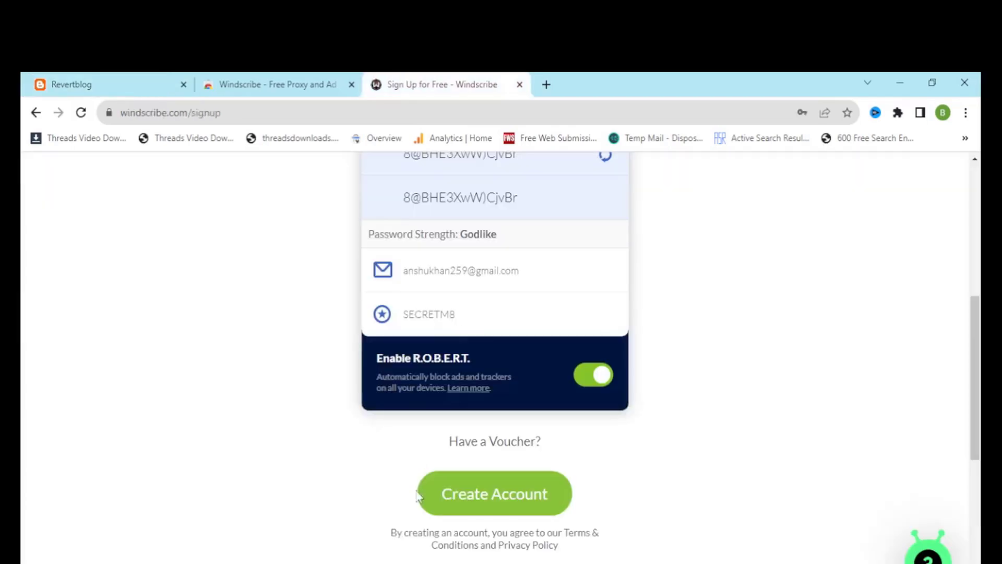
- Try submitting, then enter captcha EaZVd, fixing mistyped characters, and leave the field
left_click(482, 499)
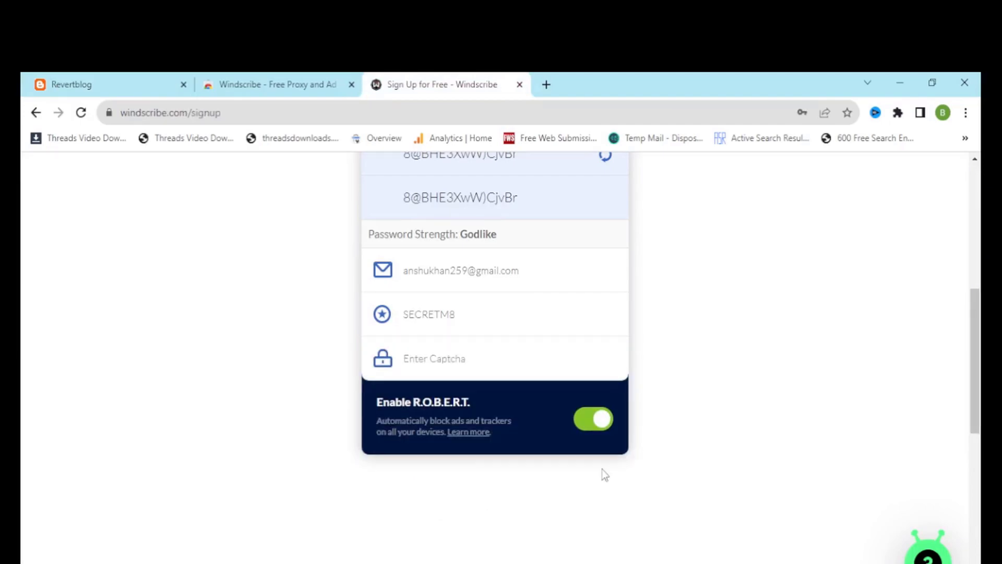
scroll(627, 470, "down", 2)
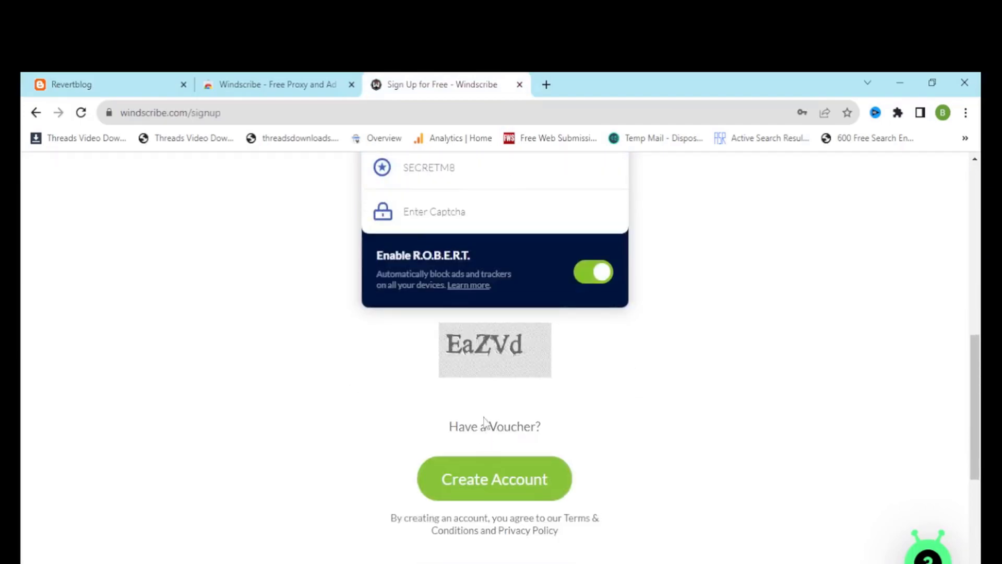
left_click(427, 218)
scroll(426, 218, "up", 1)
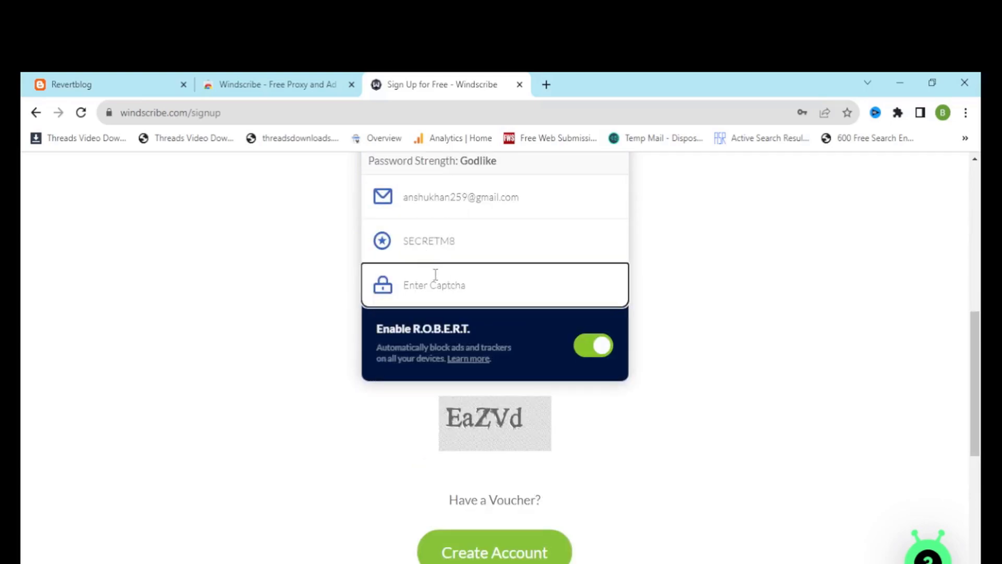
type("Ea")
type("Zd")
key("BackSpace")
type("v")
key("BackSpace")
type("V")
type("d")
left_click(474, 508)
scroll(403, 490, "down", 1)
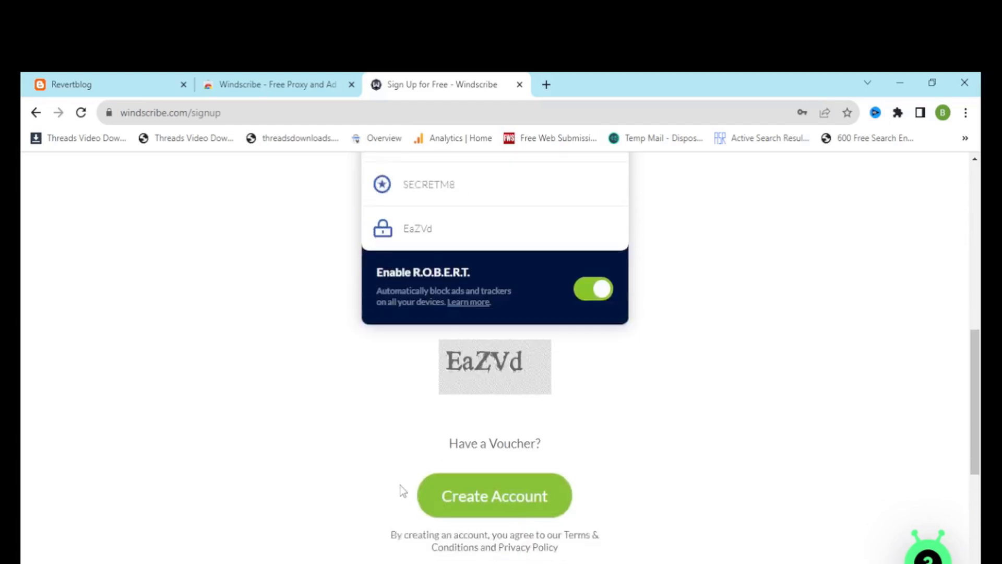
- Submit the completed sign-up form with Create Account
left_click(497, 484)
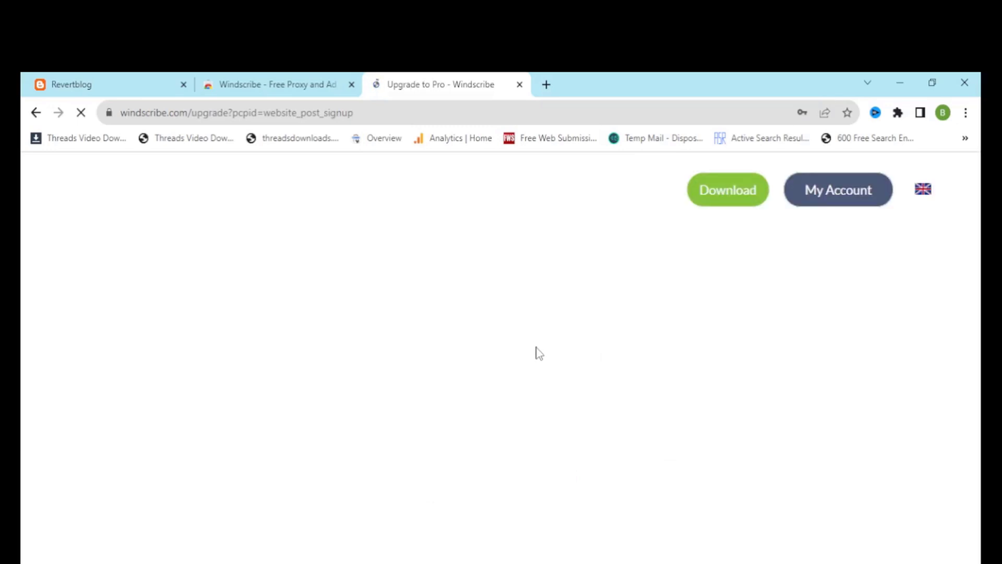
scroll(536, 353, "down", 1)
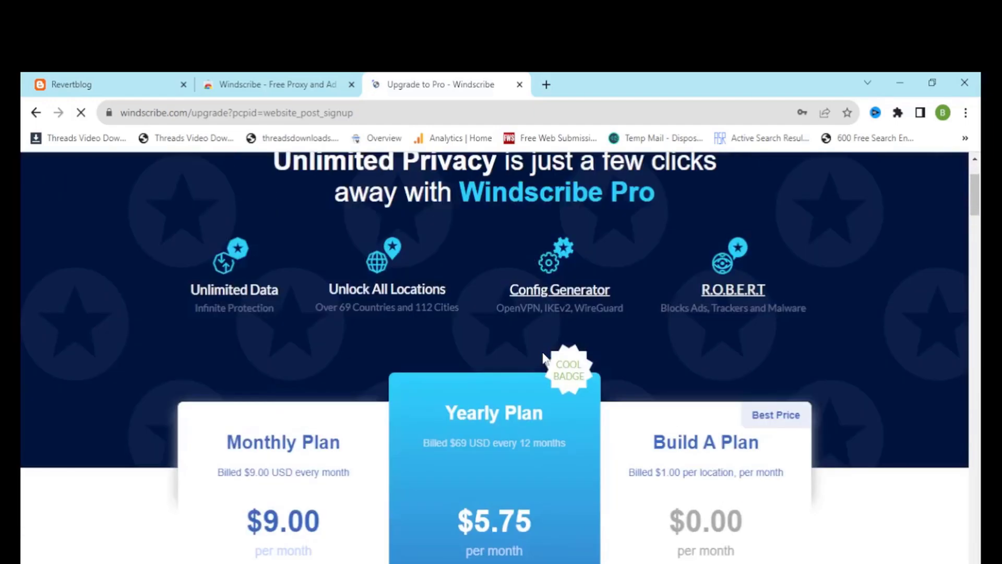
scroll(595, 356, "up", 2)
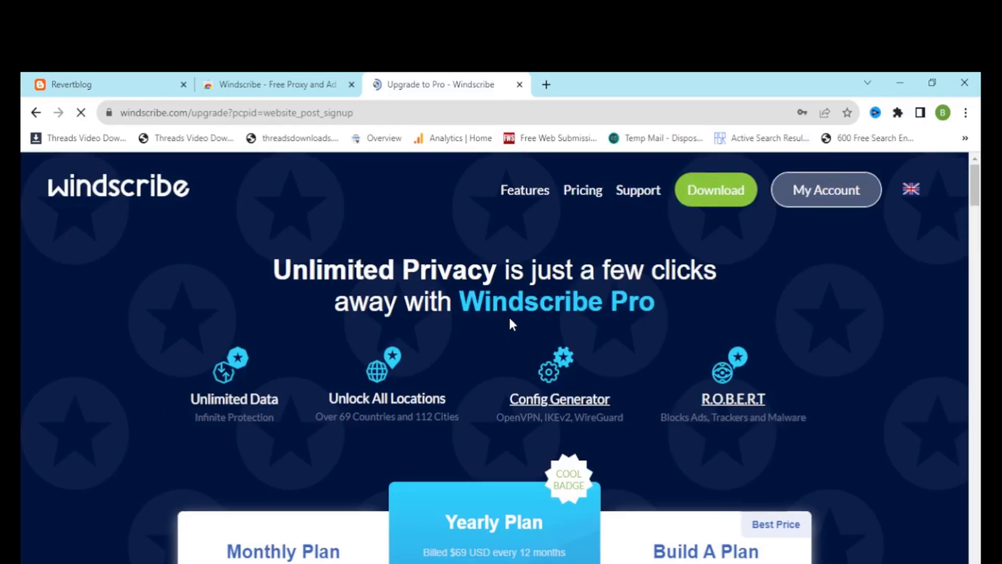
scroll(509, 322, "down", 3)
scroll(514, 322, "down", 3)
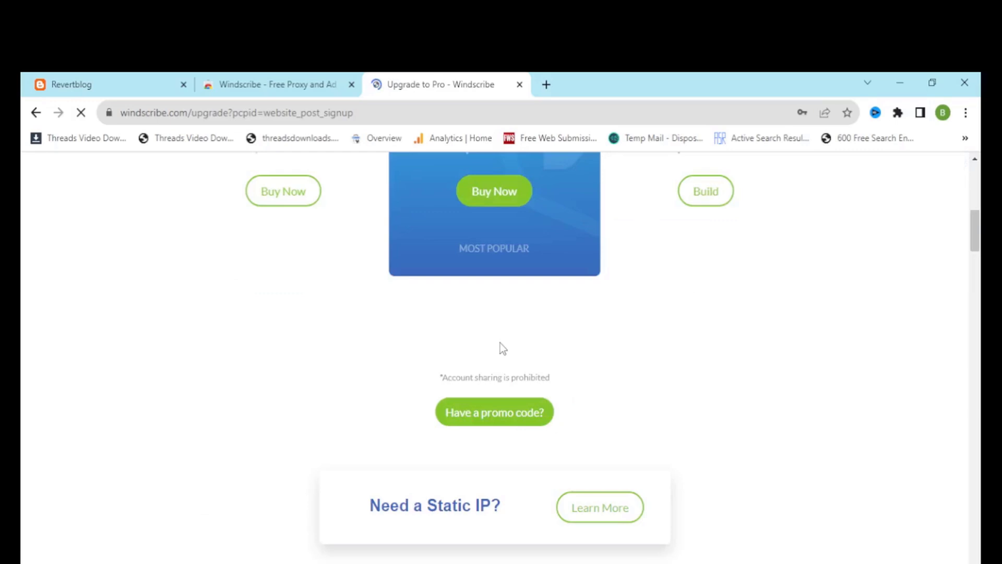
scroll(500, 345, "down", 3)
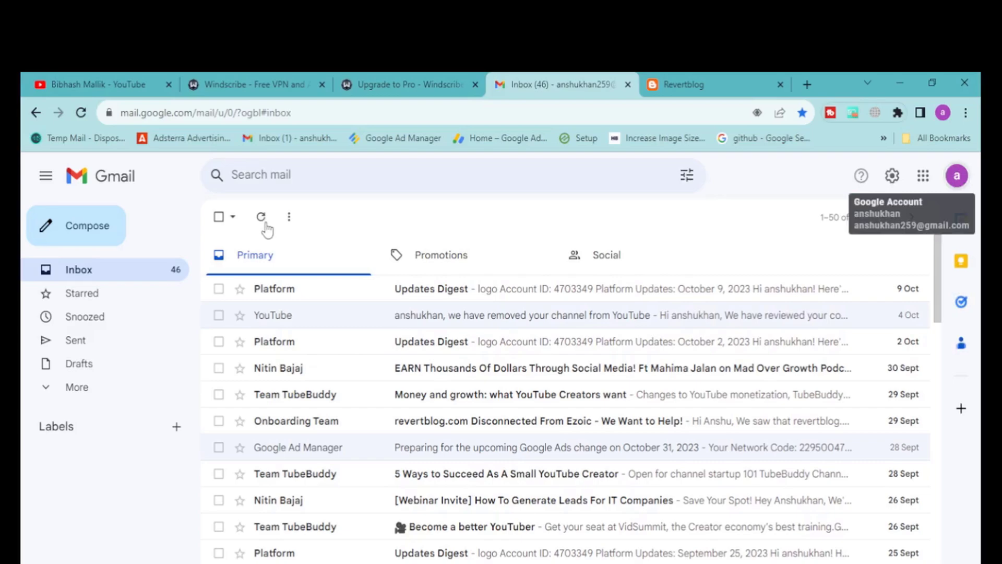
- Refresh Gmail, read the new 'Welcome to Windscribe' email, then go back to the inbox
left_click(261, 220)
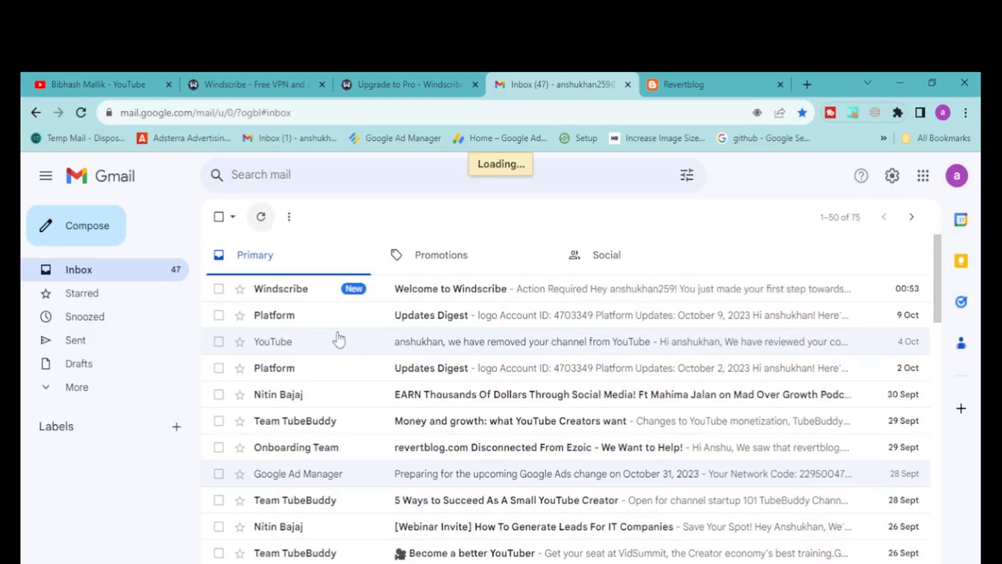
mouse_move(441, 292)
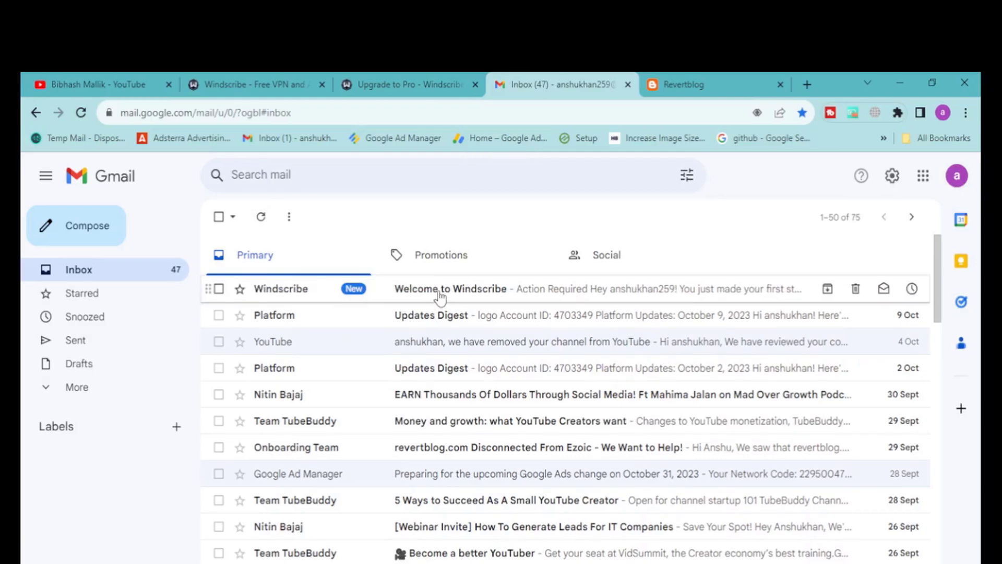
left_click(440, 297)
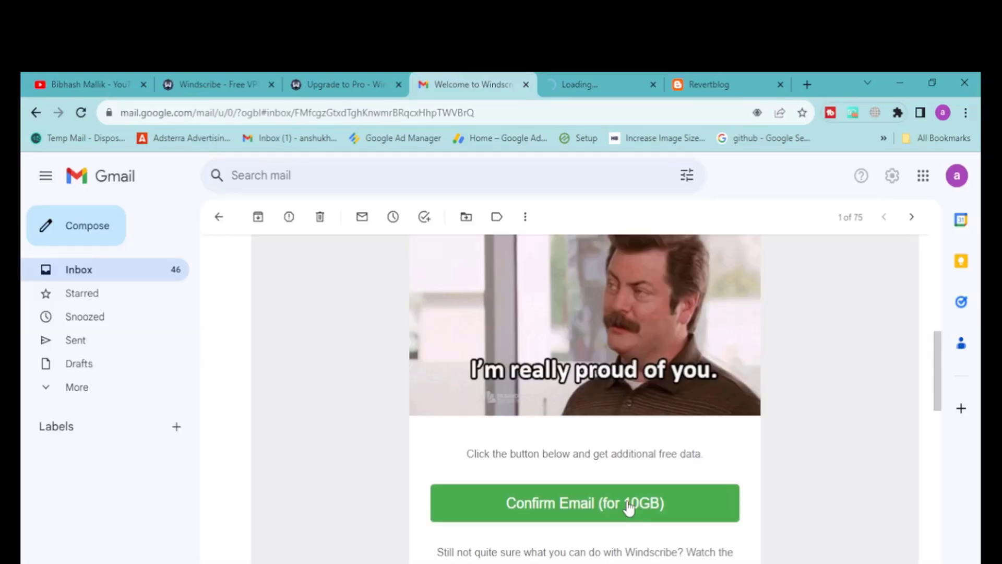
scroll(378, 385, "up", 5)
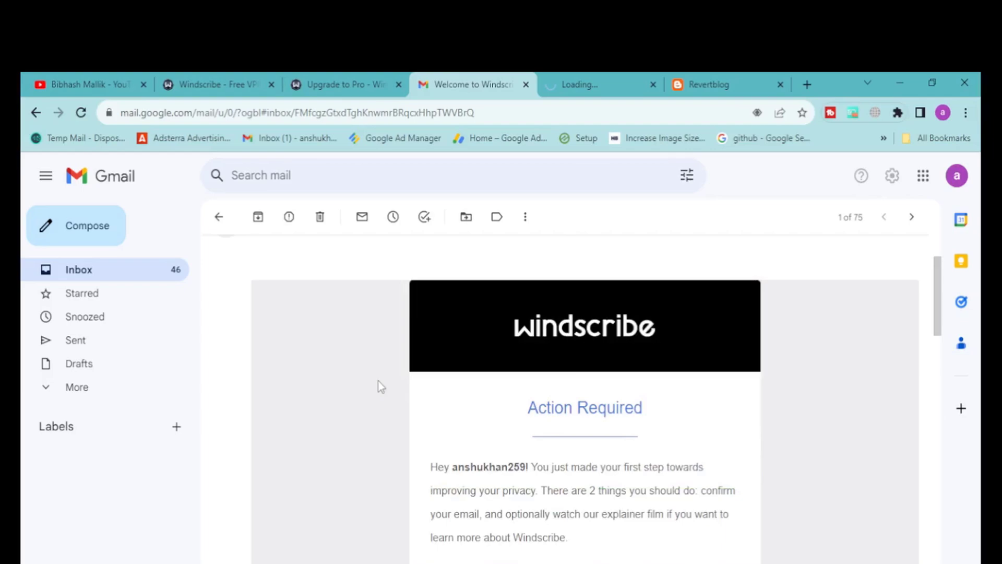
key("alt+Left")
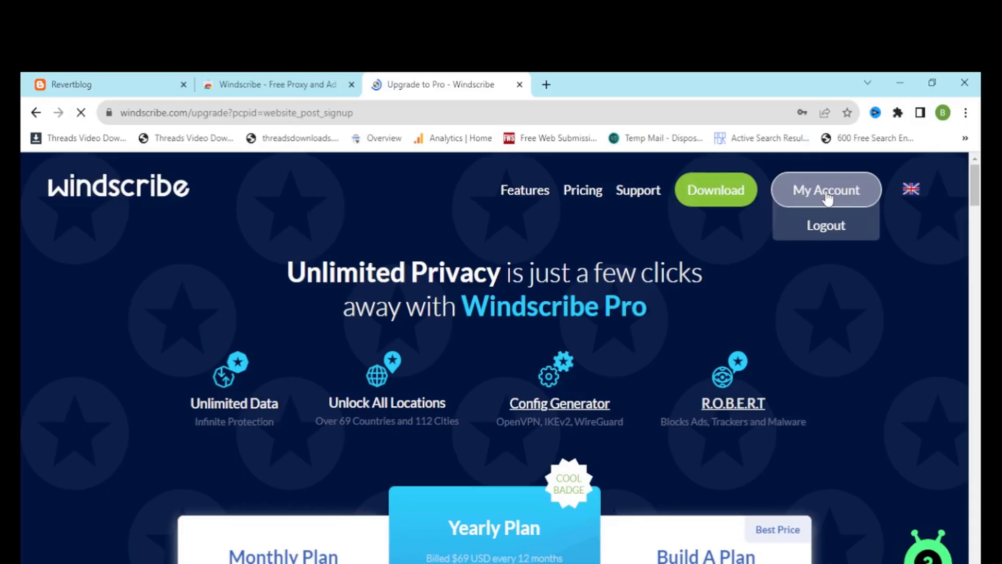
- Open My Account in a new tab and start a voucher claim, pasting in the voucher code
right_click(827, 198)
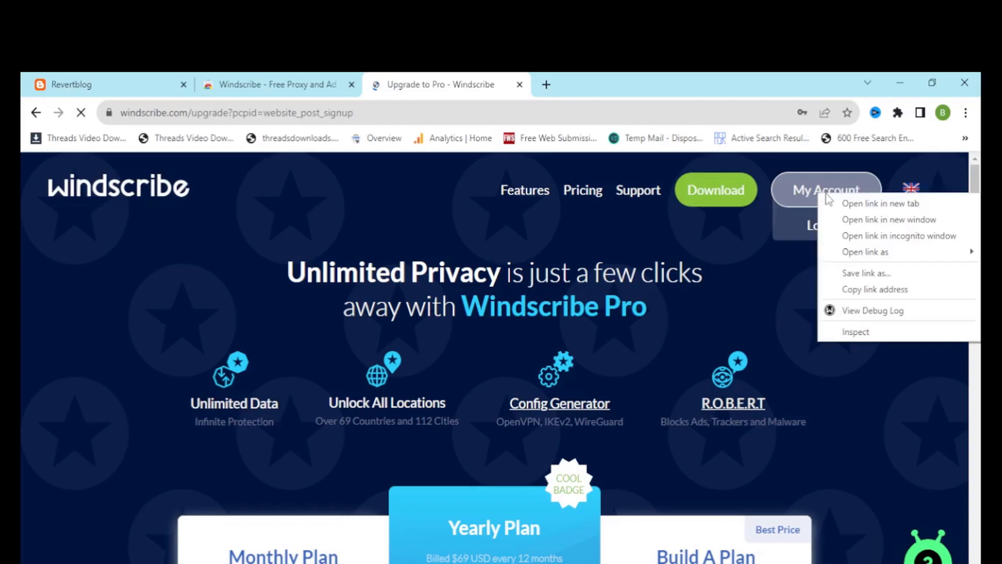
left_click(878, 202)
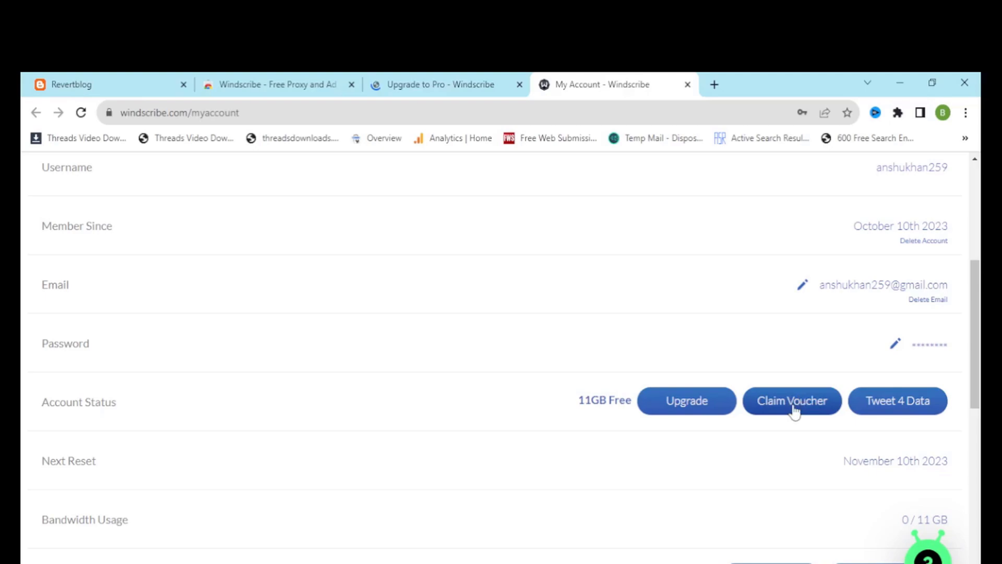
left_click(794, 411)
right_click(360, 463)
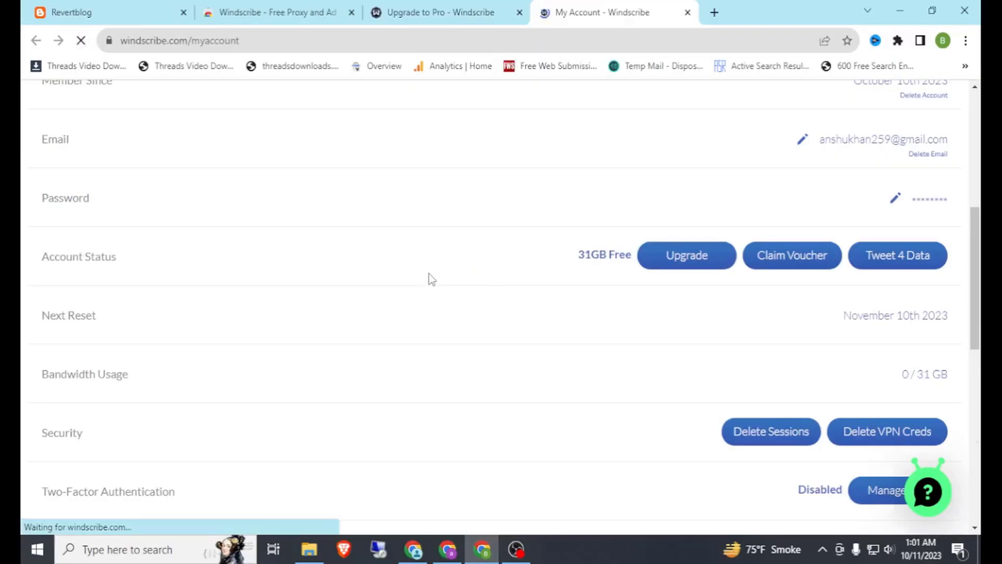
scroll(557, 305, "up", 1)
scroll(543, 271, "up", 3)
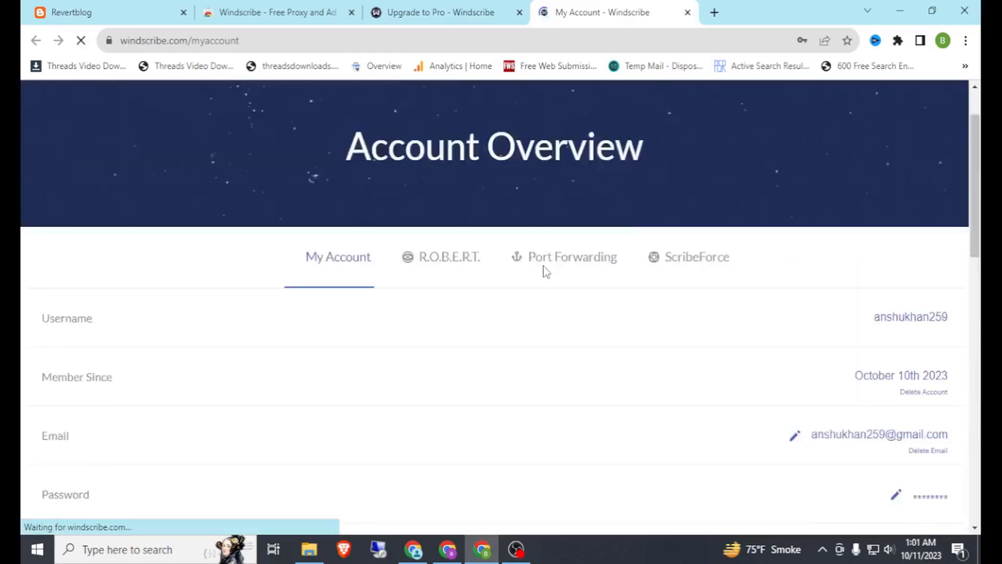
scroll(543, 272, "up", 1)
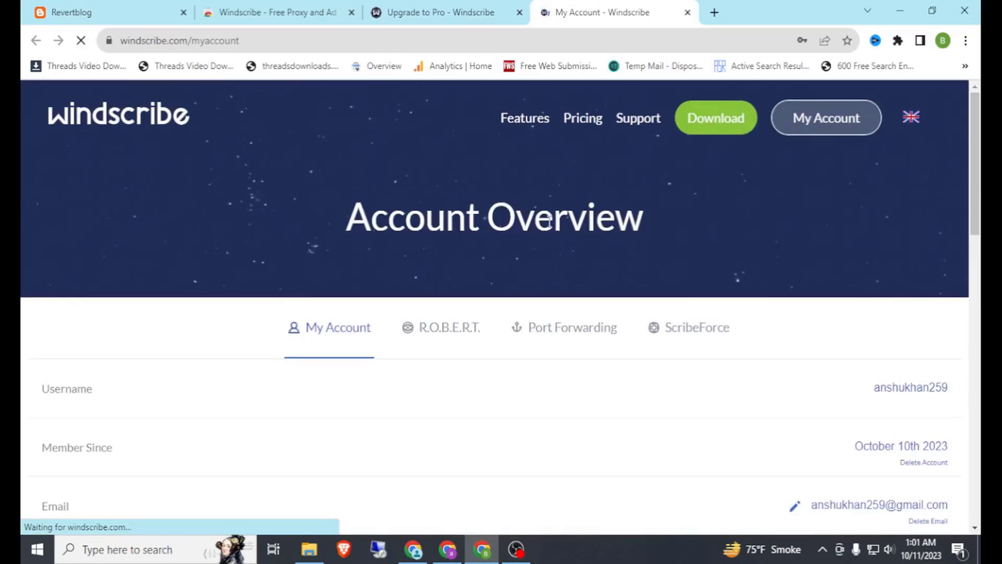
scroll(549, 221, "down", 4)
scroll(551, 223, "down", 1)
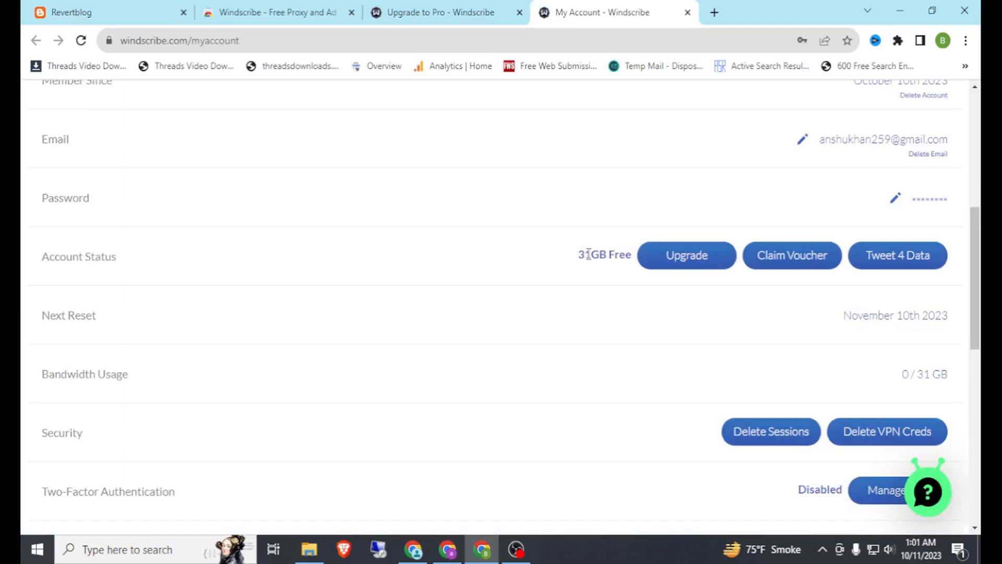
triple_click(589, 254)
left_click(627, 257)
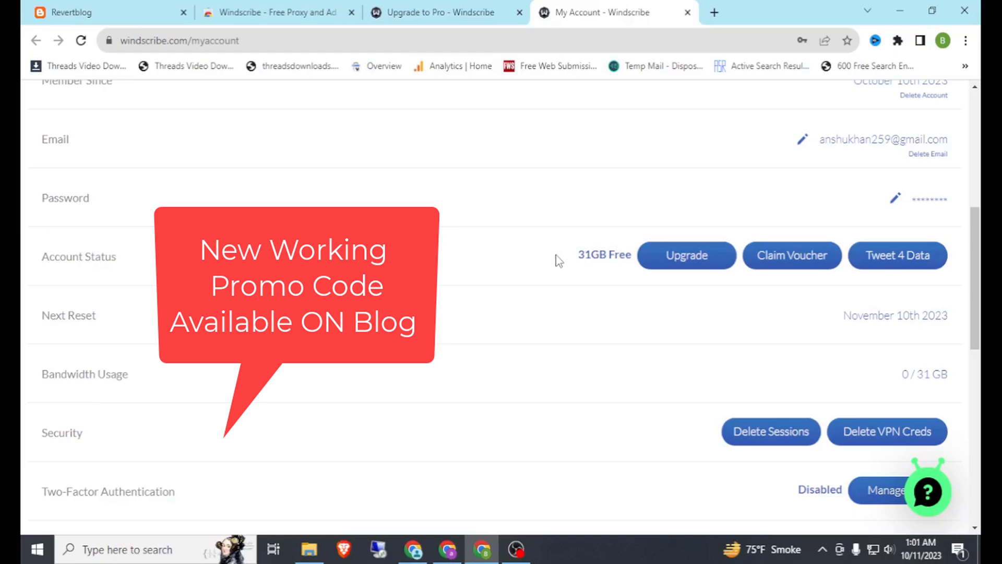
- Bring the Email Confirmed page forward, then switch to the YouTube channel's Videos page
left_click(448, 550)
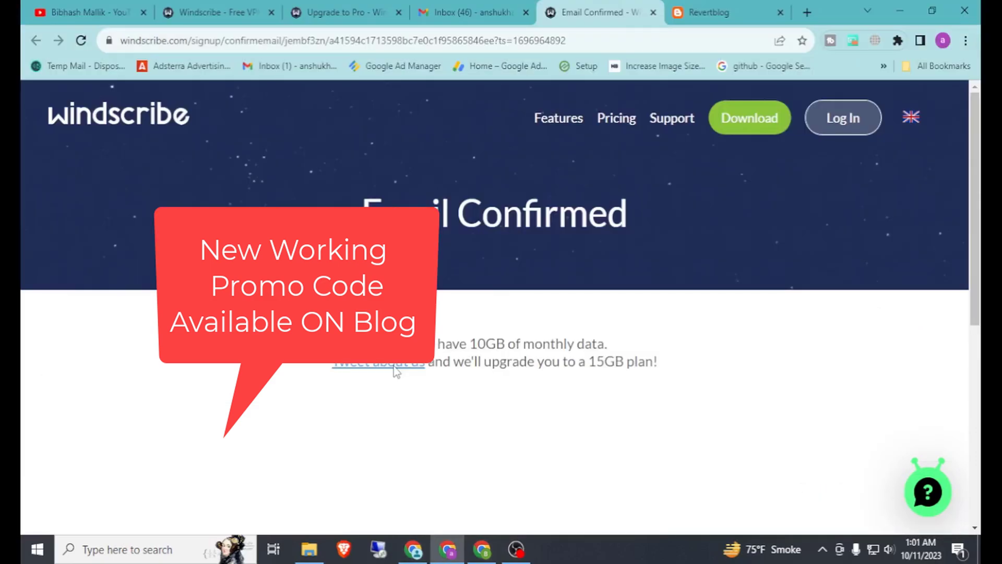
left_click(29, 8)
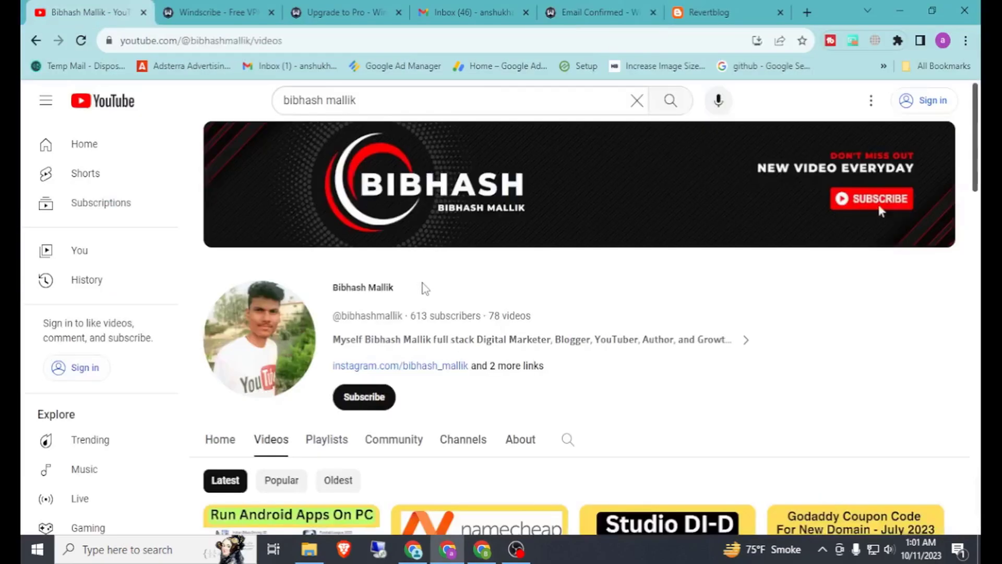
scroll(368, 321, "down", 1)
scroll(650, 208, "down", 1)
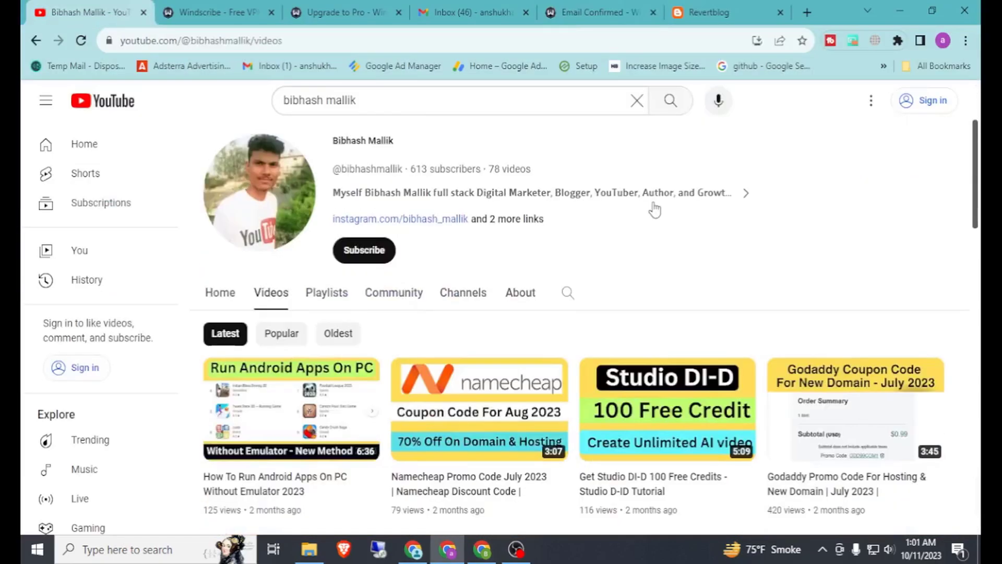
scroll(638, 191, "down", 1)
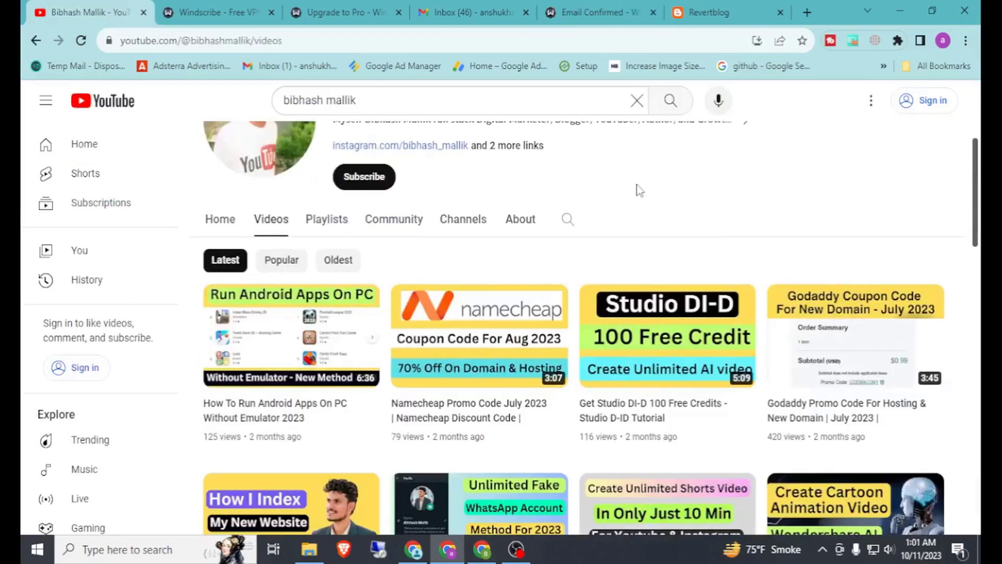
scroll(638, 190, "down", 1)
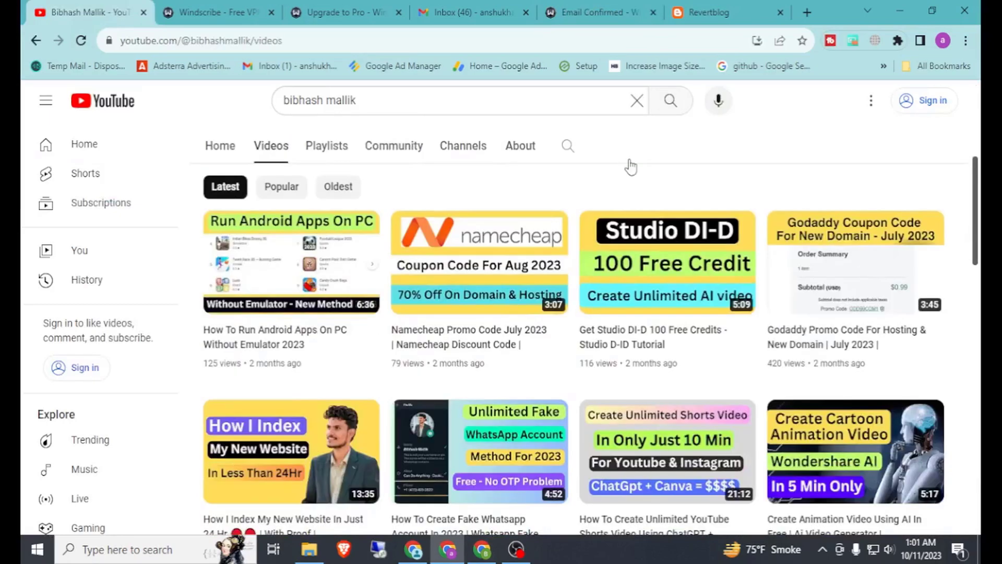